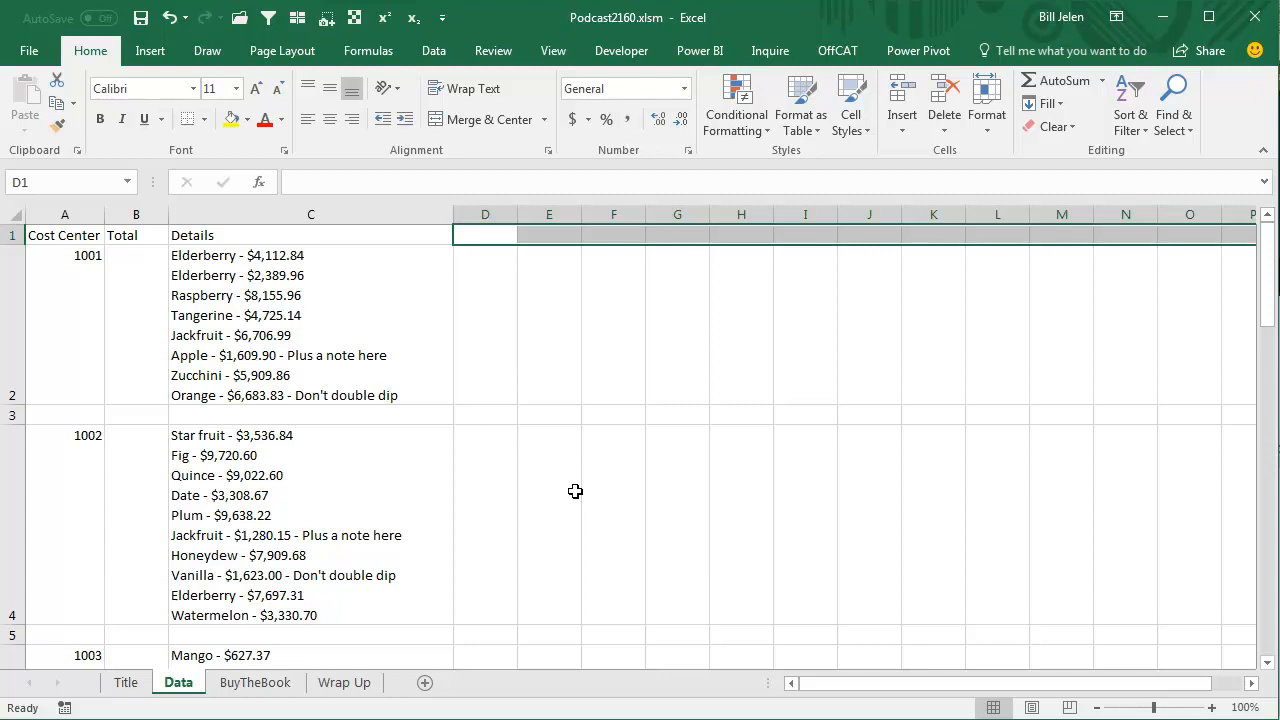
- Select the data range from A1 through C60, covering Cost Center, Total and Details, and name it MyData
{"action": "key", "text": "Left"}
{"action": "key", "text": "Down"}
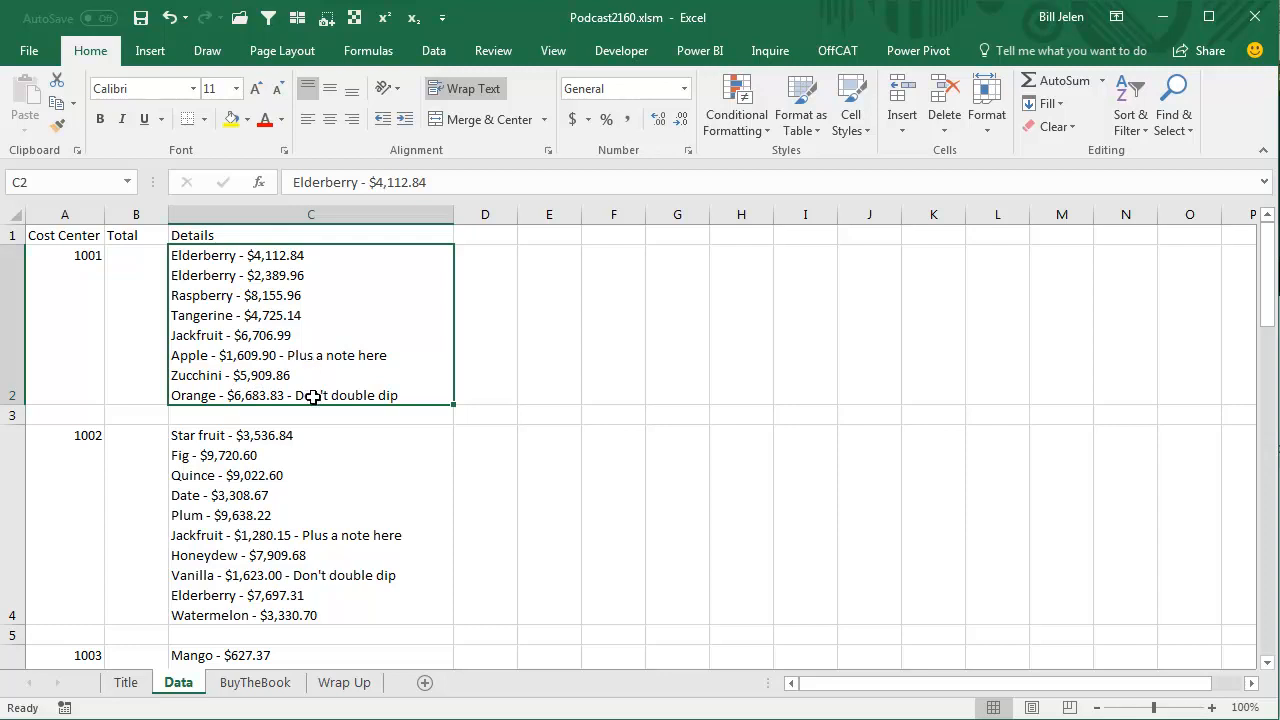
{"action": "scroll", "coordinate": [385, 521], "scroll_direction": "down", "scroll_amount": 2}
{"action": "scroll", "coordinate": [385, 521], "scroll_direction": "down", "scroll_amount": 3}
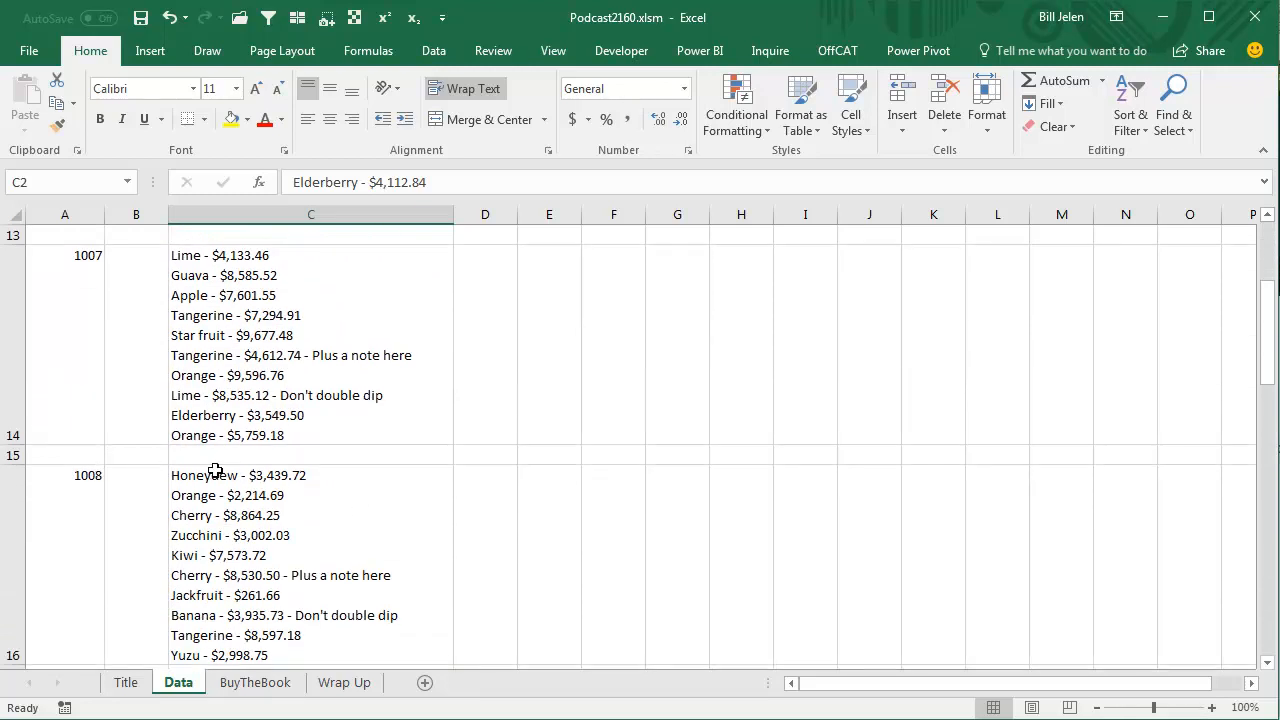
{"action": "scroll", "coordinate": [308, 482], "scroll_direction": "down", "scroll_amount": 7}
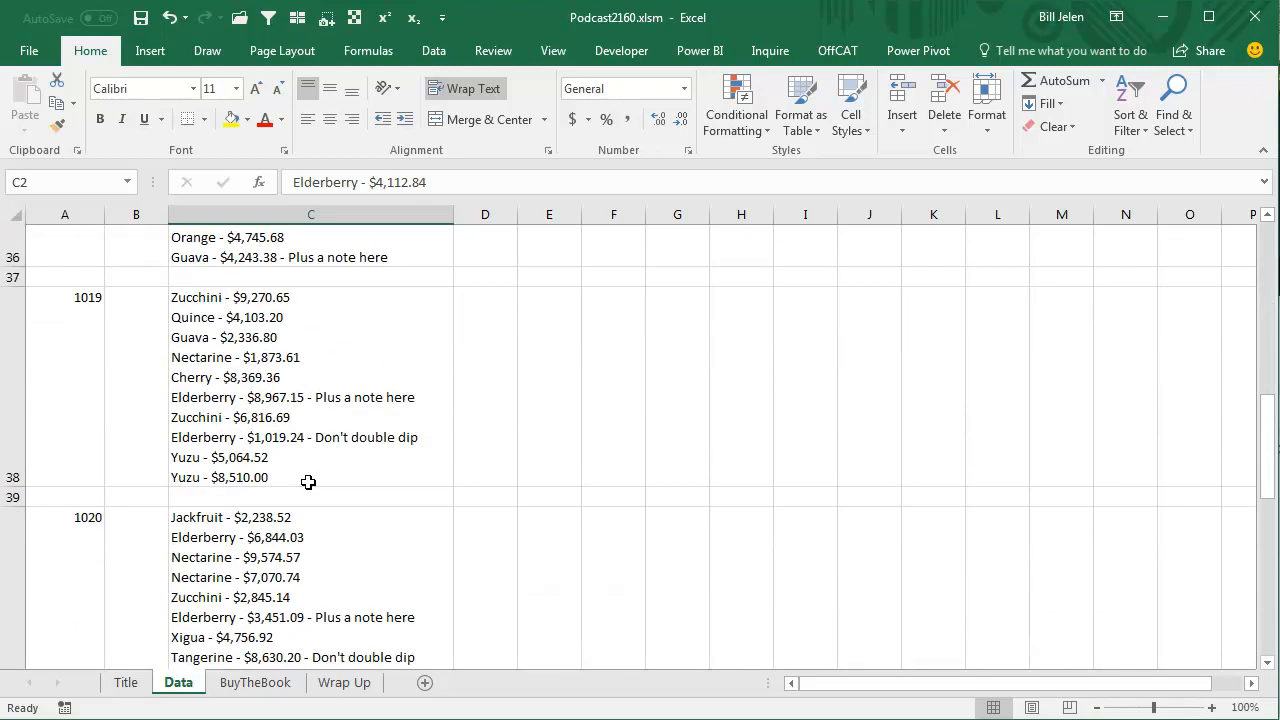
{"action": "scroll", "coordinate": [308, 482], "scroll_direction": "down", "scroll_amount": 7}
{"action": "scroll", "coordinate": [310, 490], "scroll_direction": "down", "scroll_amount": 2}
{"action": "scroll", "coordinate": [317, 500], "scroll_direction": "up", "scroll_amount": 2}
{"action": "left_click_drag", "start_coordinate": [369, 639], "coordinate": [33, 3]}
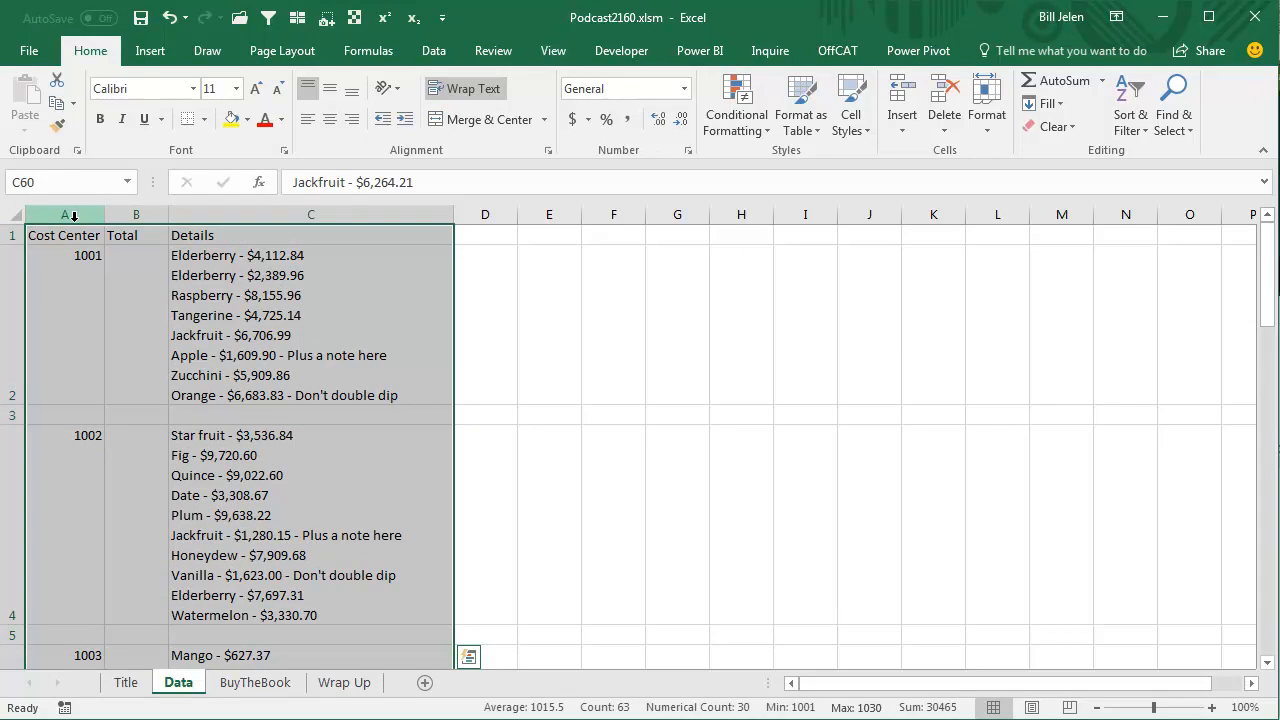
{"action": "left_click", "coordinate": [74, 182]}
{"action": "type", "text": "MyData"}
{"action": "key", "text": "Return"}
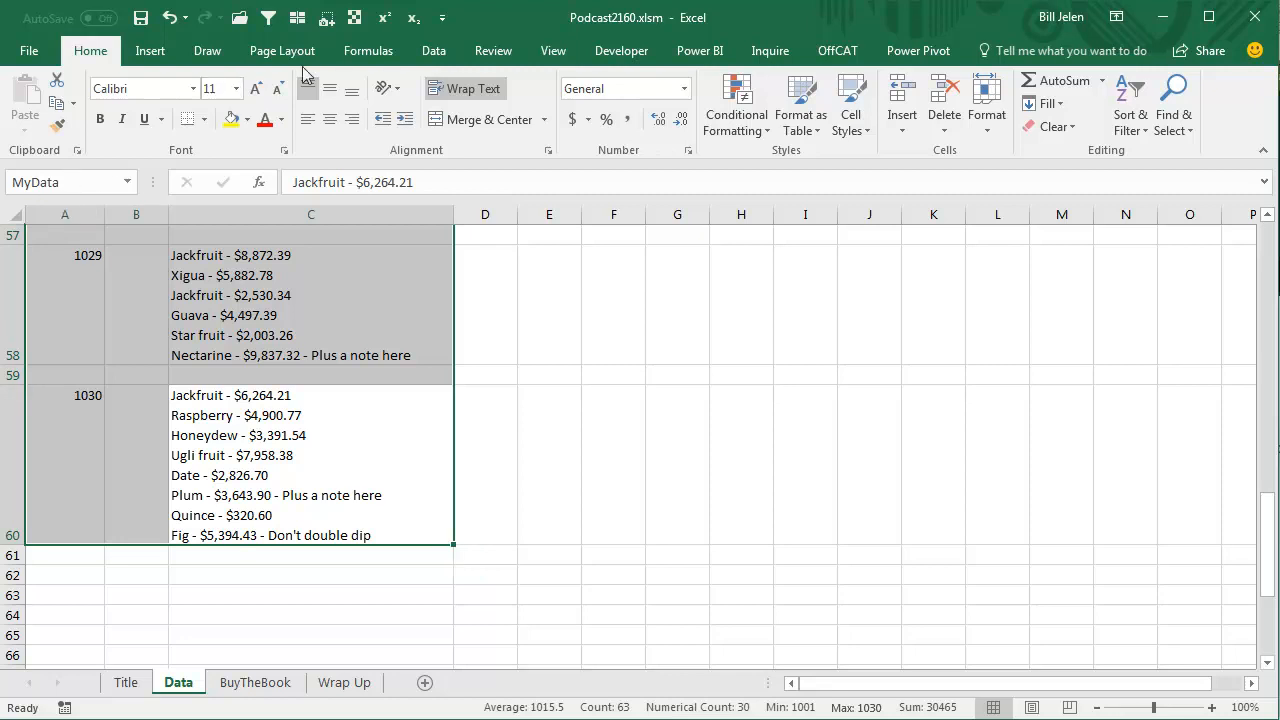
- Load the MyData range into the Query Editor and filter the null rows out of the Cost Center column
{"action": "left_click", "coordinate": [433, 52]}
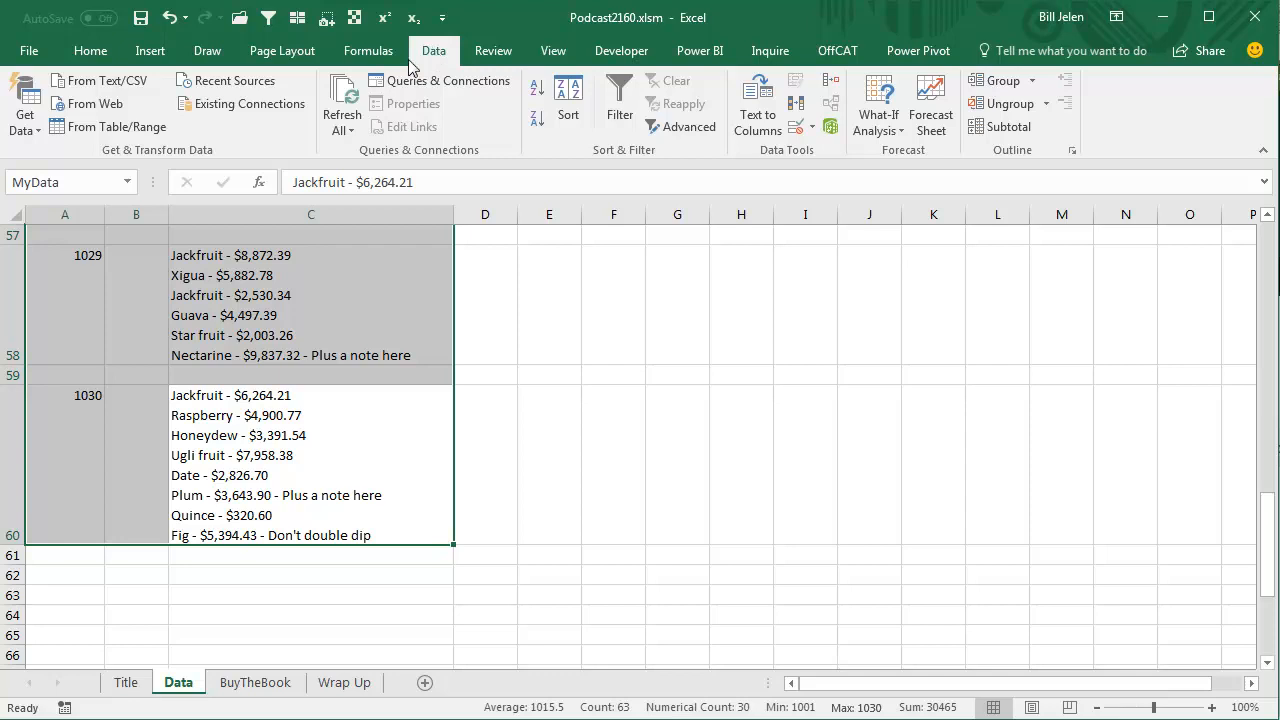
{"action": "left_click", "coordinate": [92, 124]}
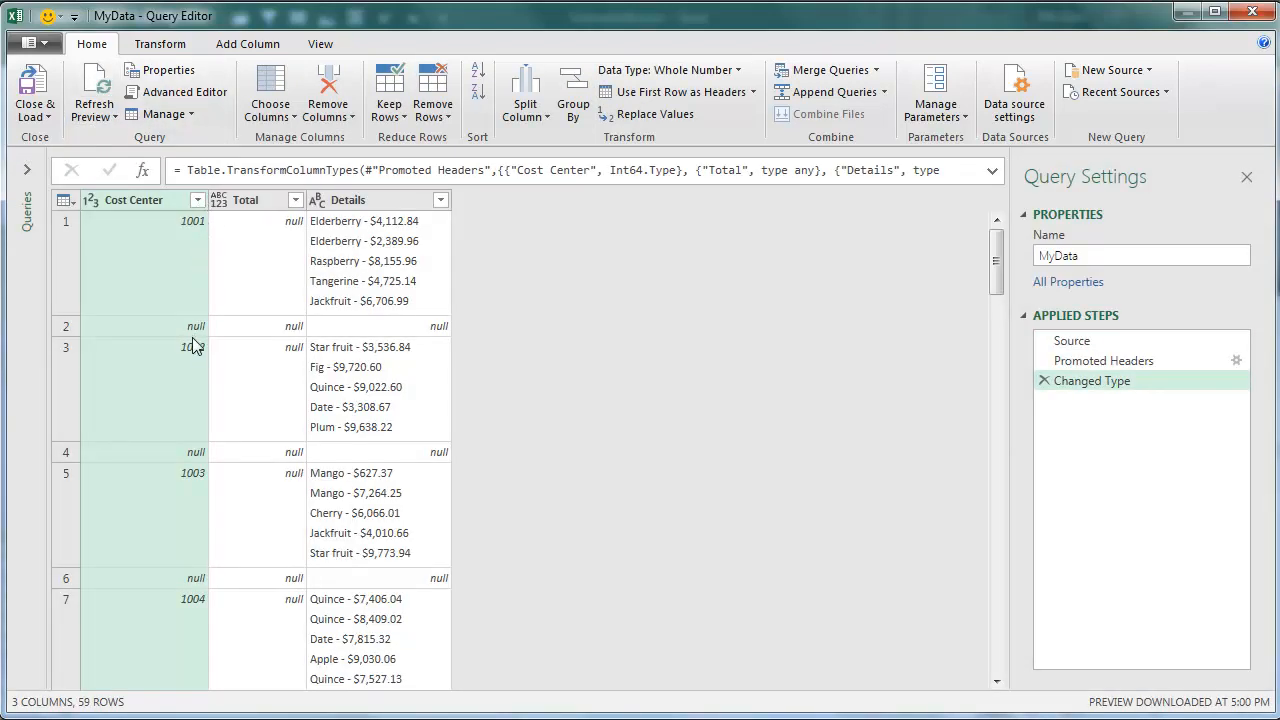
{"action": "left_click", "coordinate": [197, 200]}
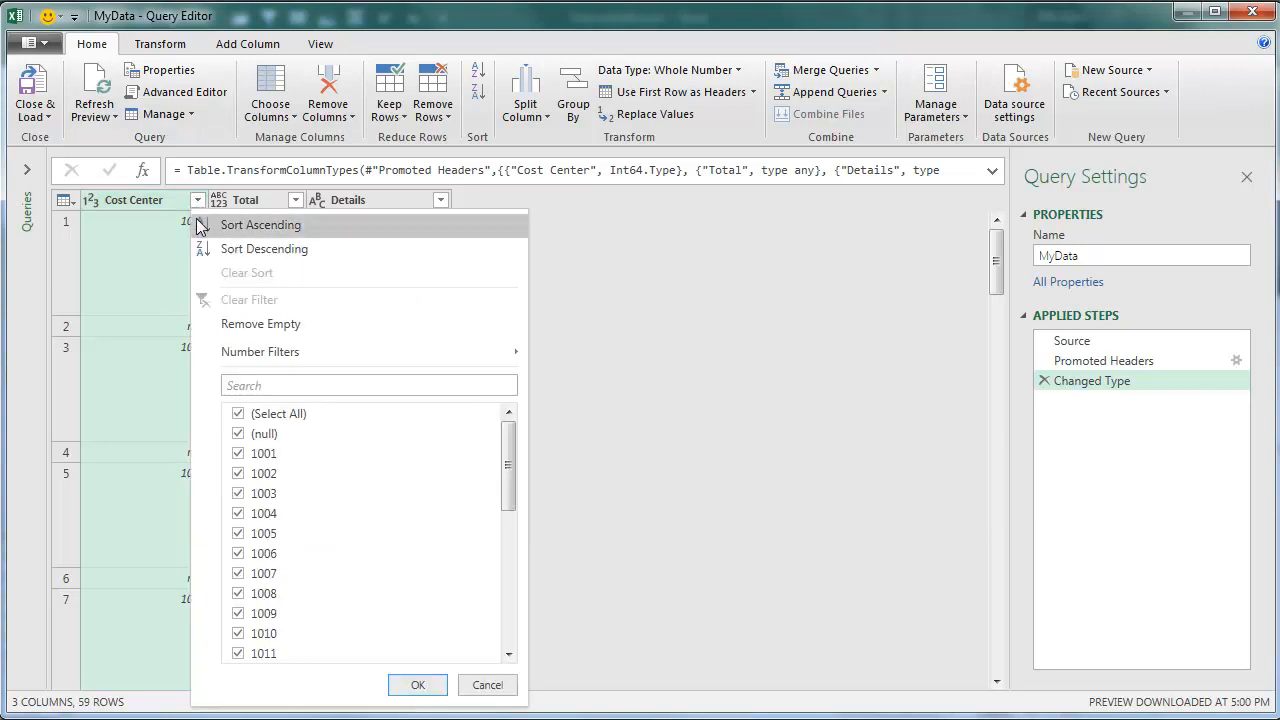
{"action": "left_click", "coordinate": [238, 433]}
{"action": "left_click", "coordinate": [415, 684]}
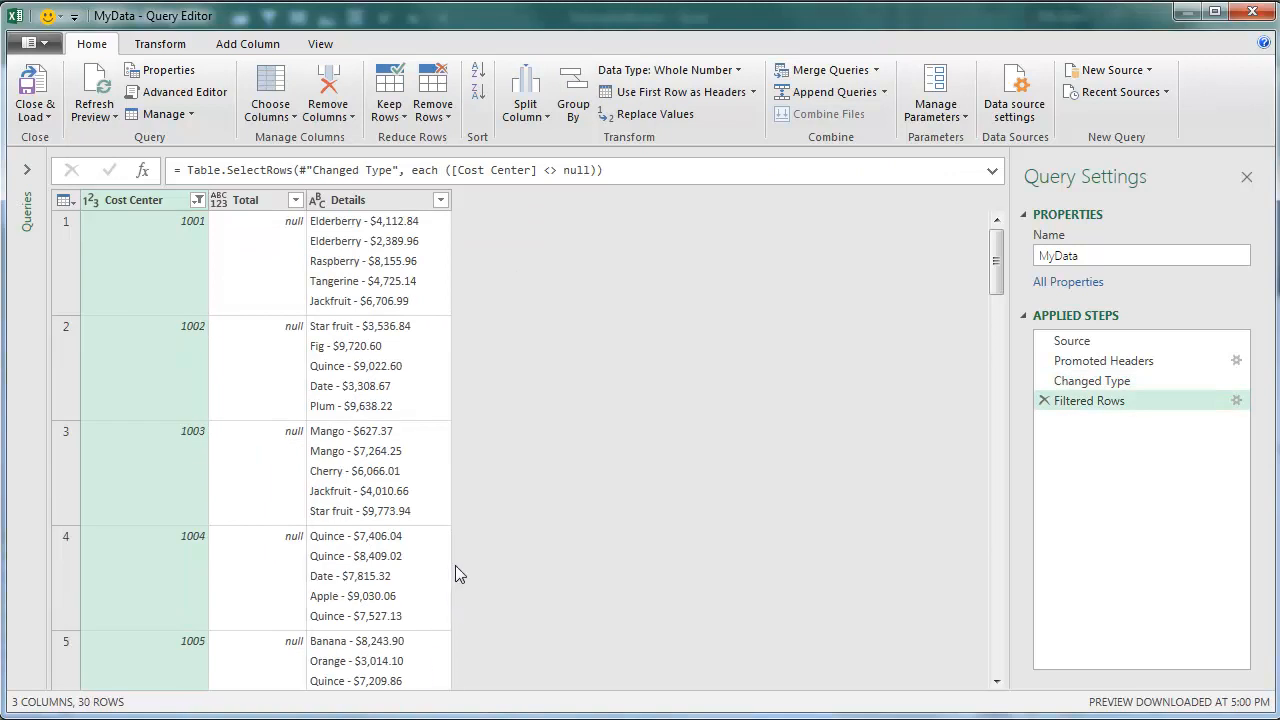
- Remove the empty Total column from the query
{"action": "left_click", "coordinate": [266, 205]}
{"action": "right_click", "coordinate": [266, 206]}
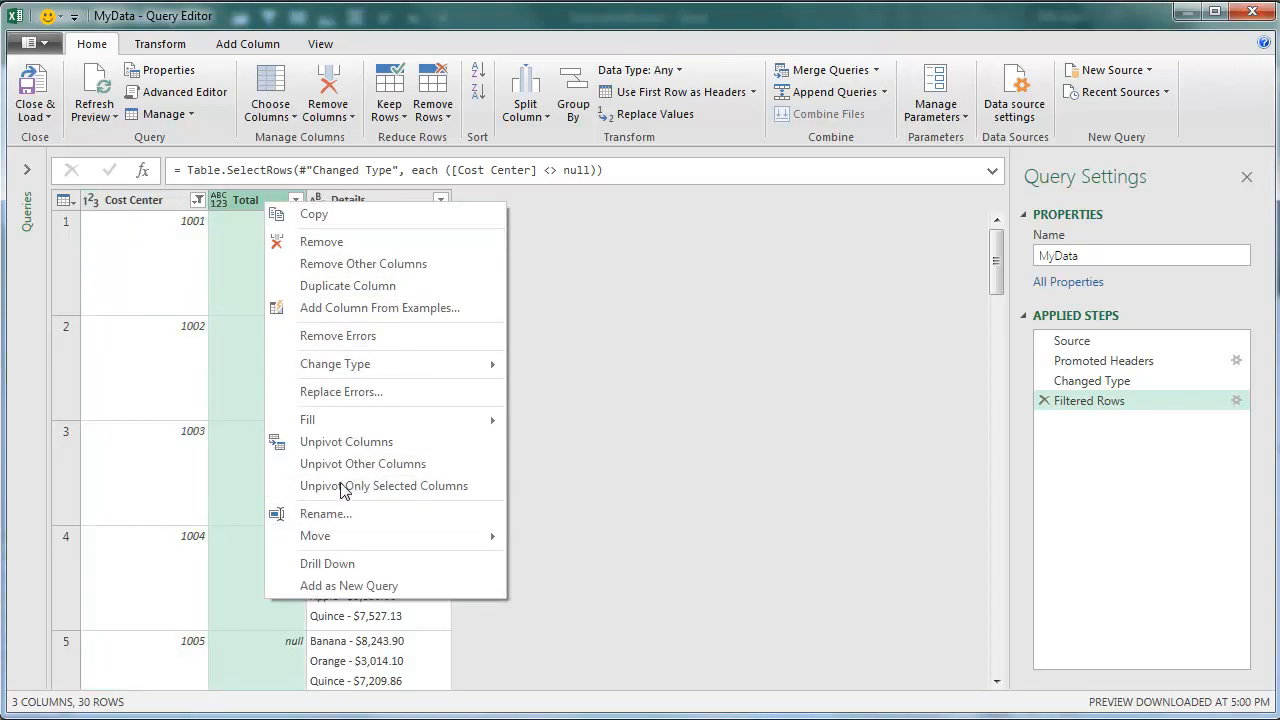
{"action": "left_click", "coordinate": [322, 242]}
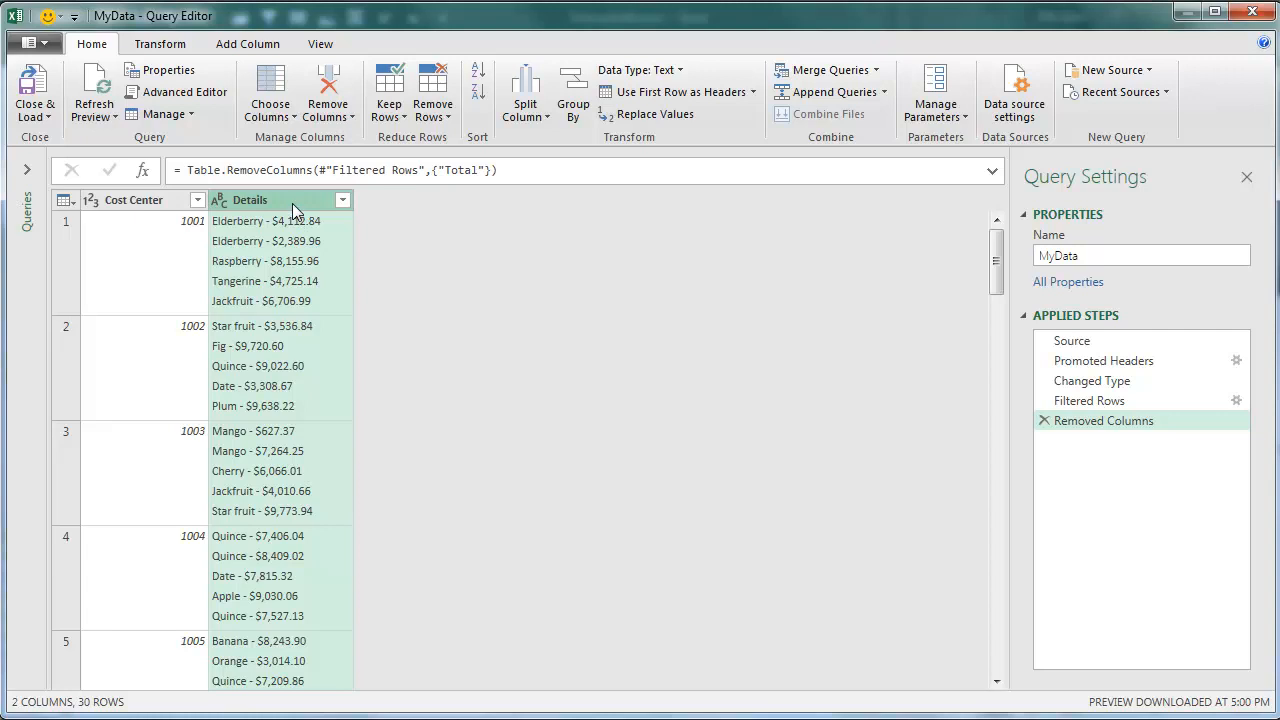
- Split the Details column by a custom line feed delimiter, at each occurrence, into rows
{"action": "left_click", "coordinate": [525, 105]}
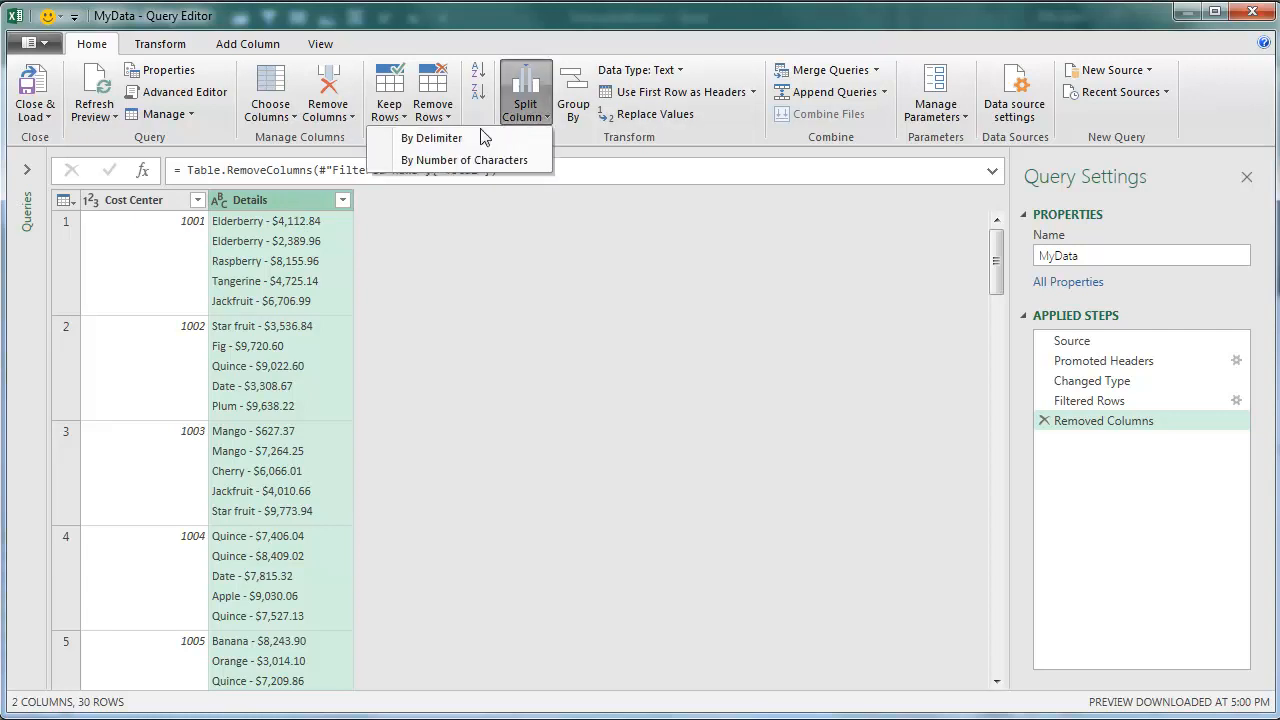
{"action": "left_click", "coordinate": [451, 139]}
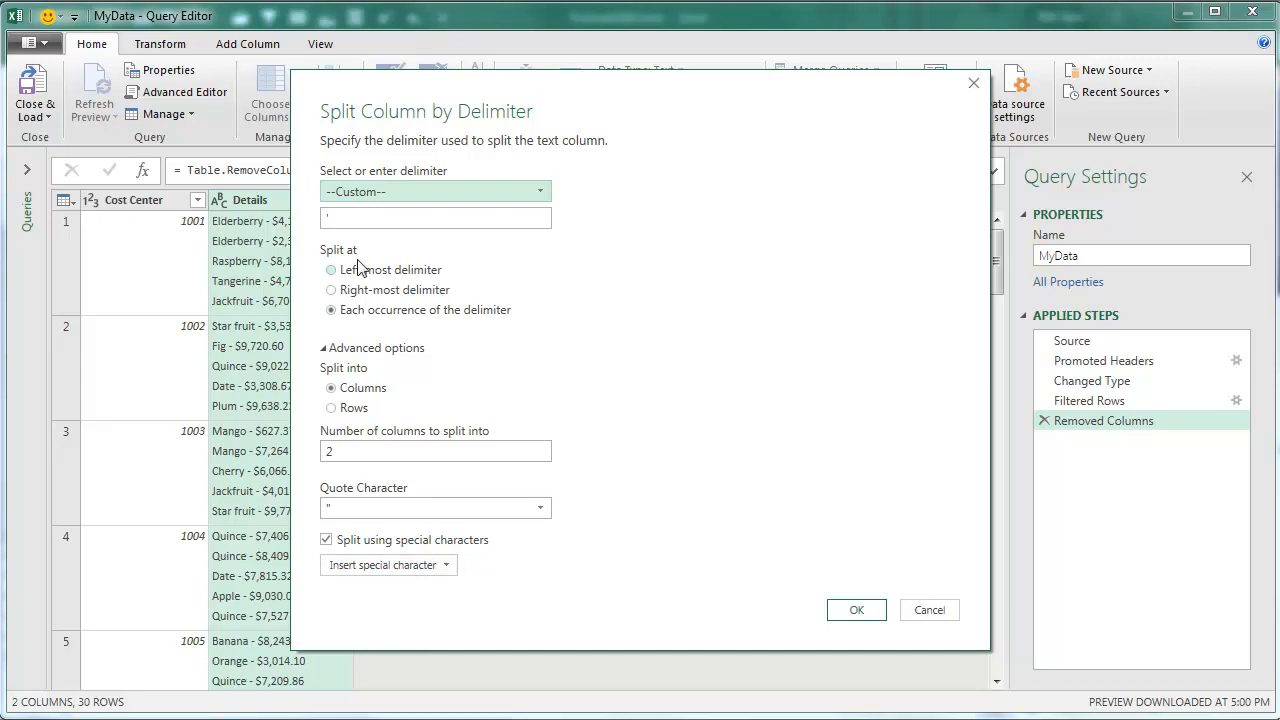
{"action": "double_click", "coordinate": [354, 217]}
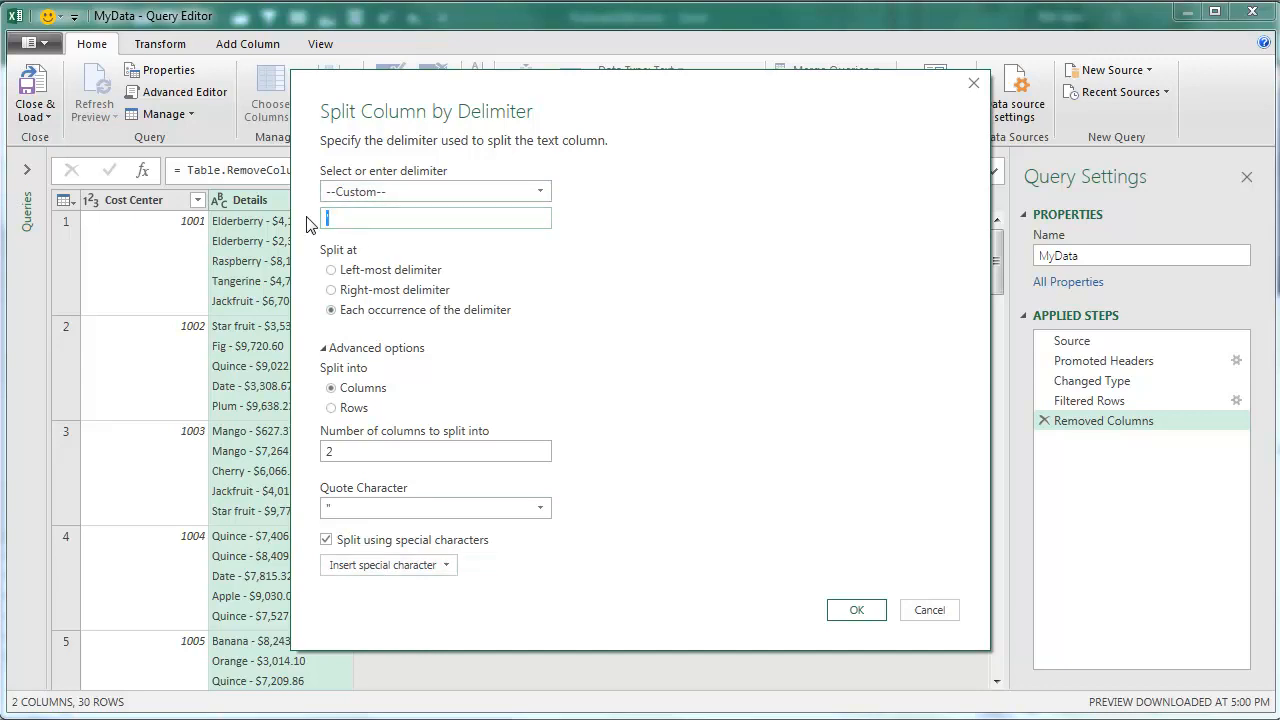
{"action": "left_click", "coordinate": [446, 565]}
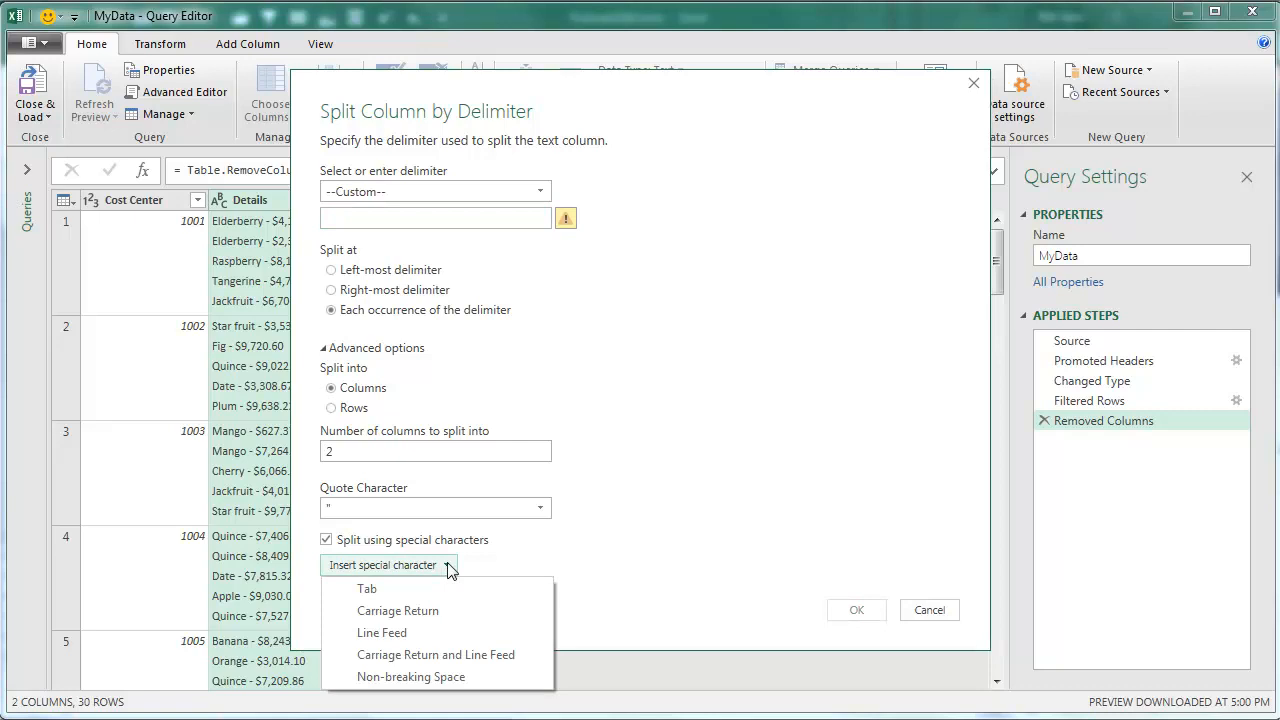
{"action": "left_click", "coordinate": [396, 633]}
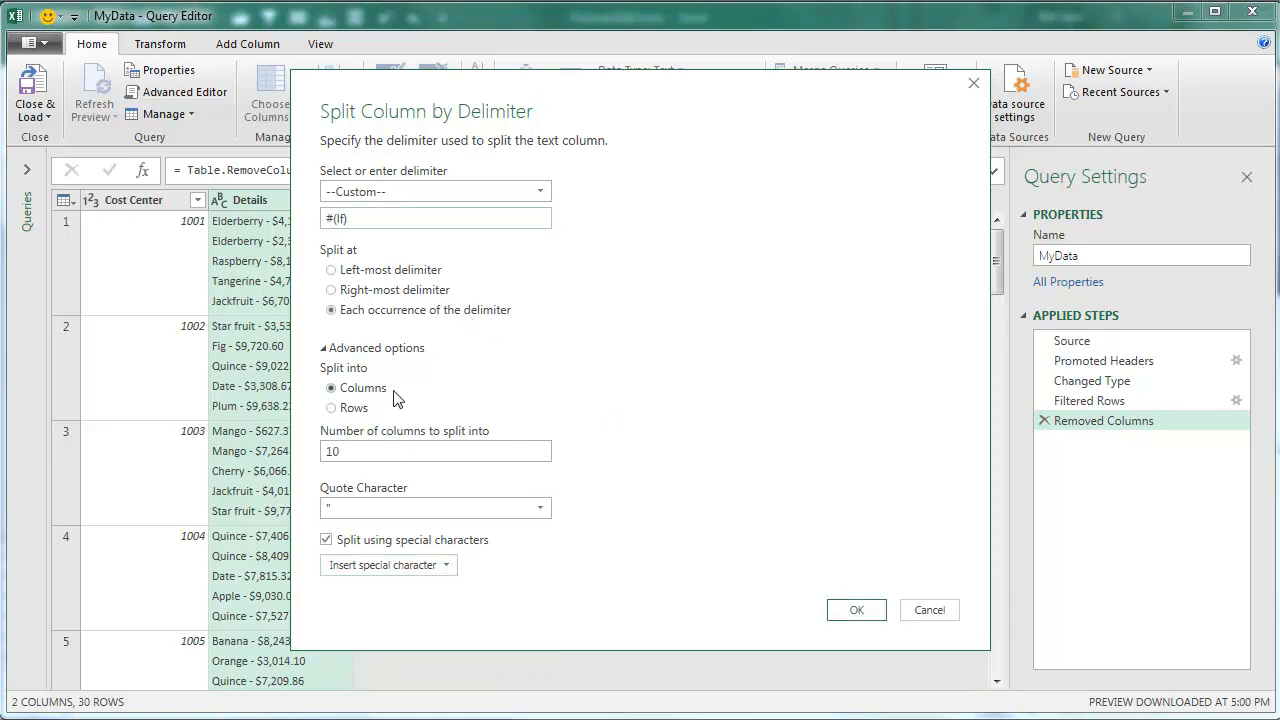
{"action": "left_click", "coordinate": [334, 412]}
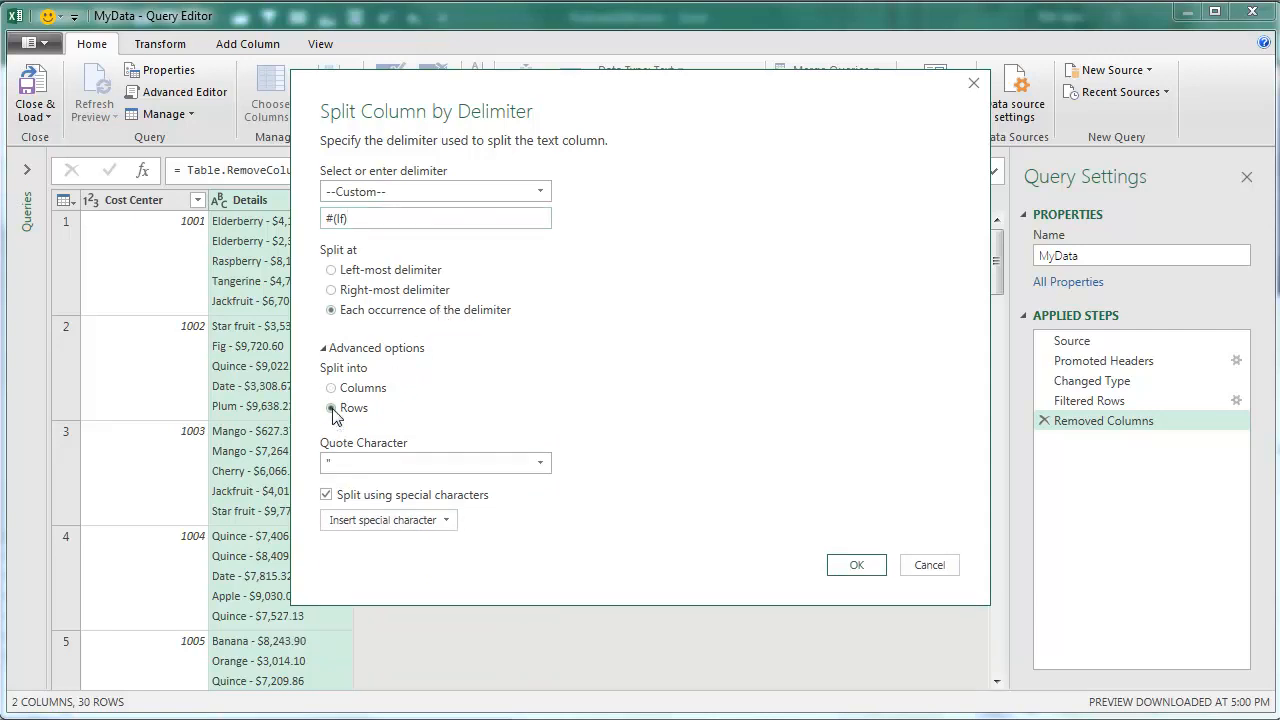
{"action": "left_click_drag", "start_coordinate": [395, 96], "coordinate": [624, 104]}
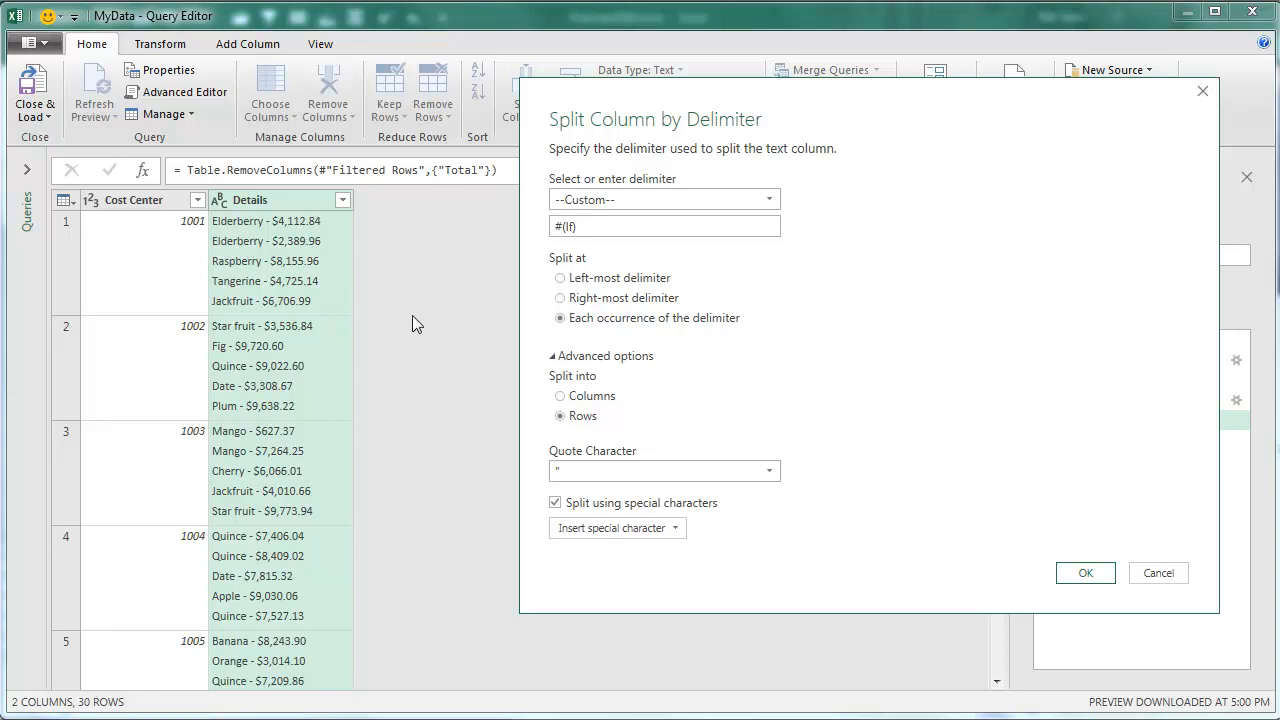
{"action": "left_click", "coordinate": [1085, 572]}
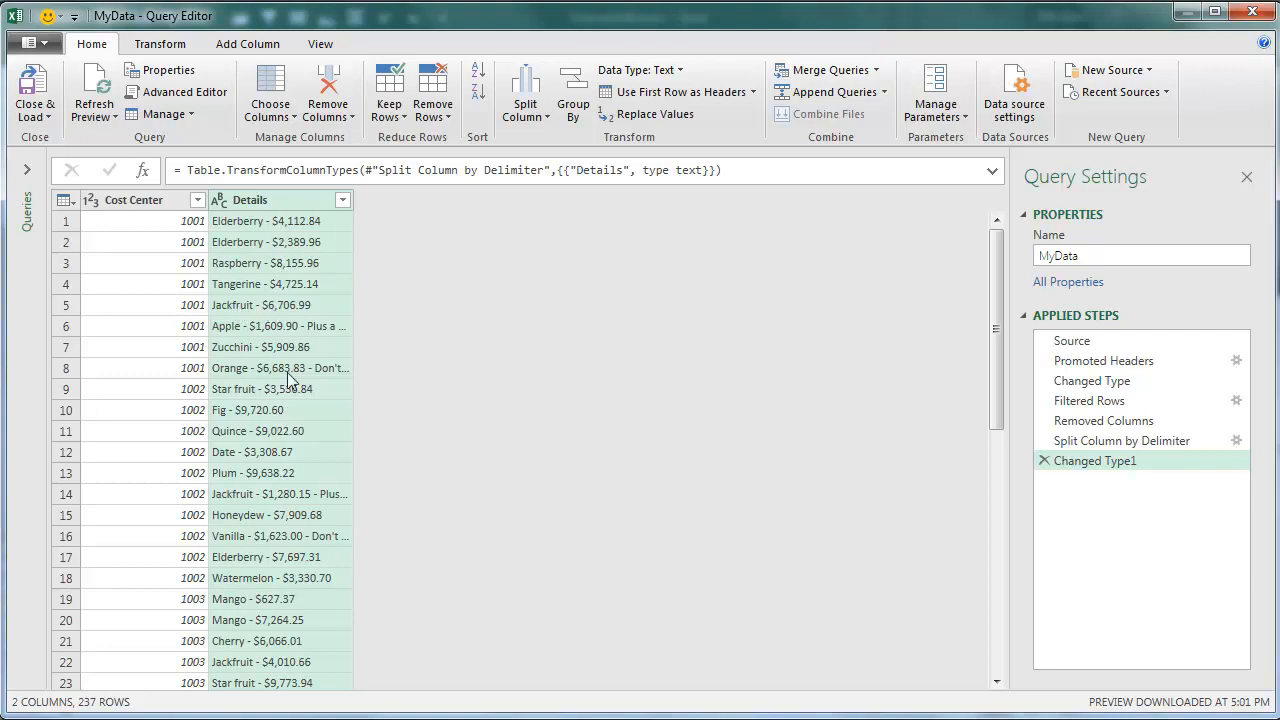
- Split the Details column into columns at the left-most $ delimiter
{"action": "left_click", "coordinate": [513, 119]}
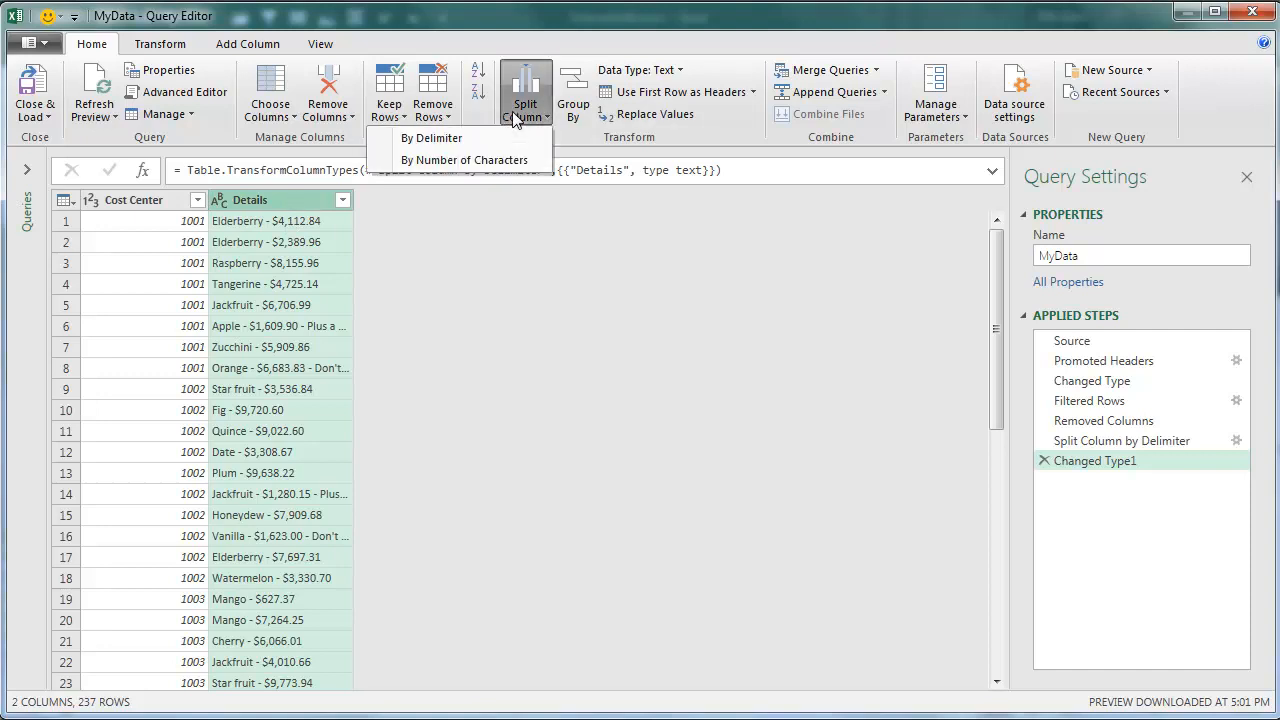
{"action": "left_click", "coordinate": [453, 135]}
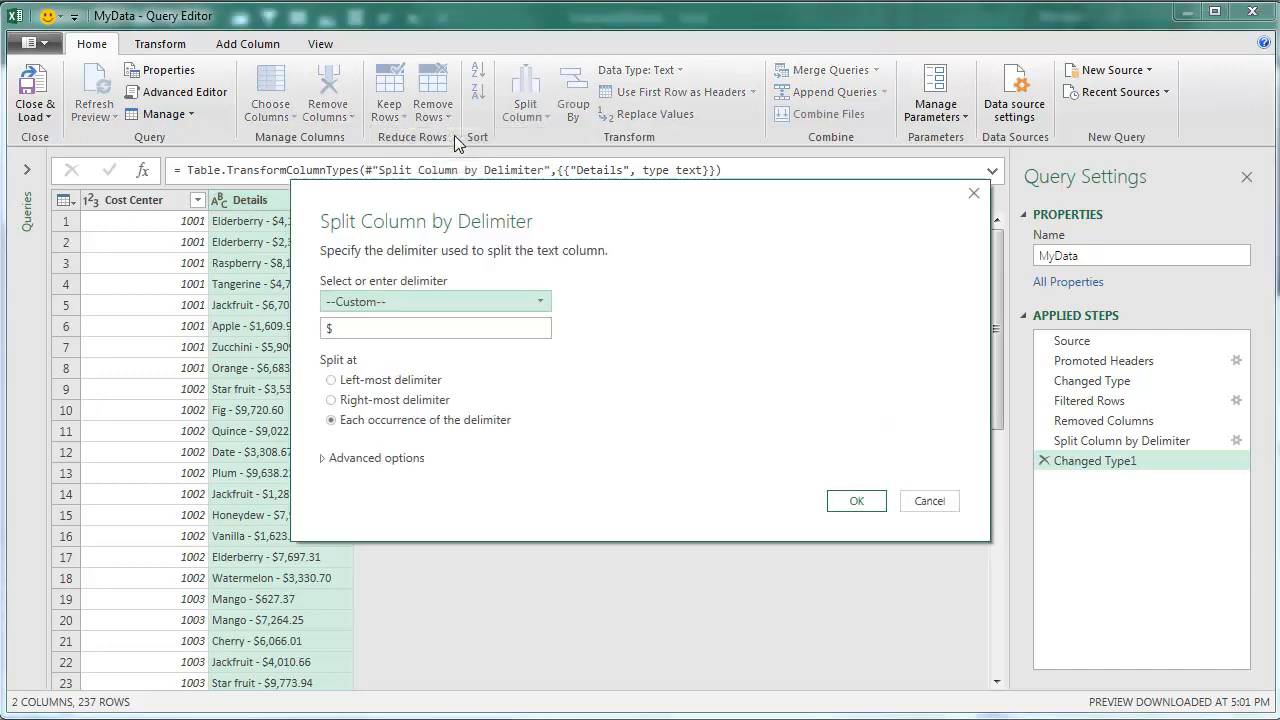
{"action": "left_click", "coordinate": [333, 381]}
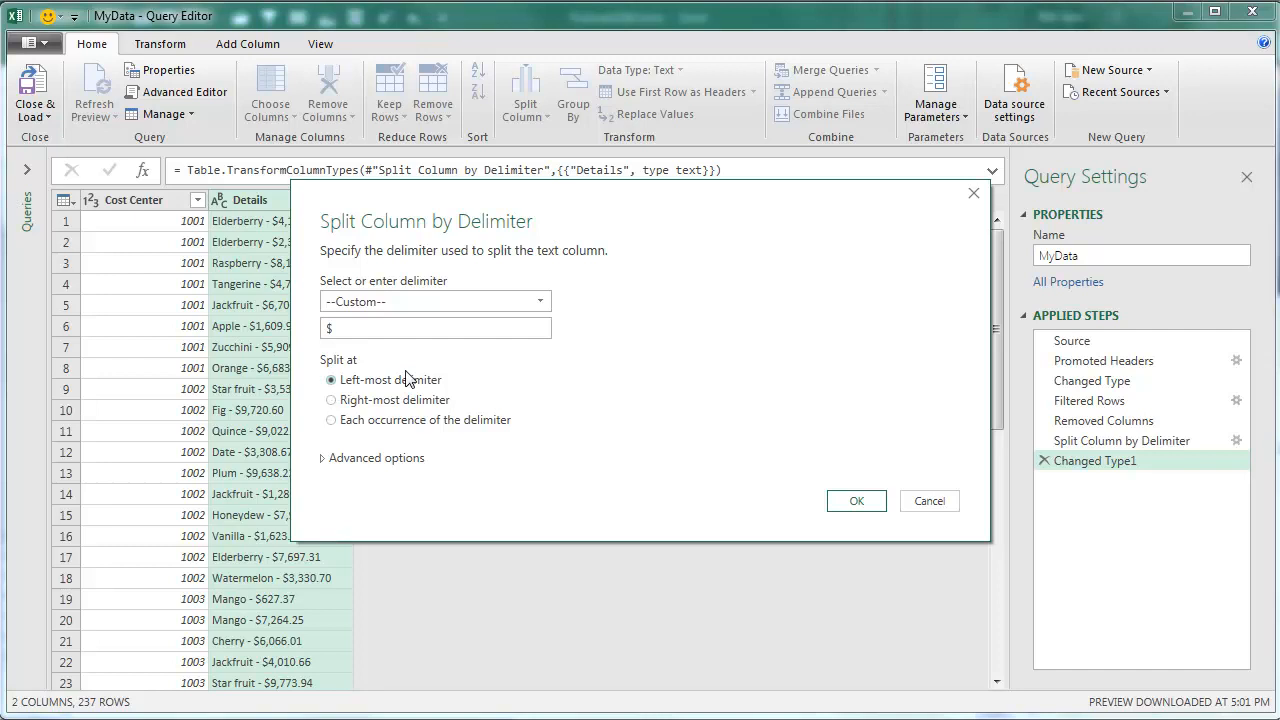
{"action": "left_click", "coordinate": [323, 459]}
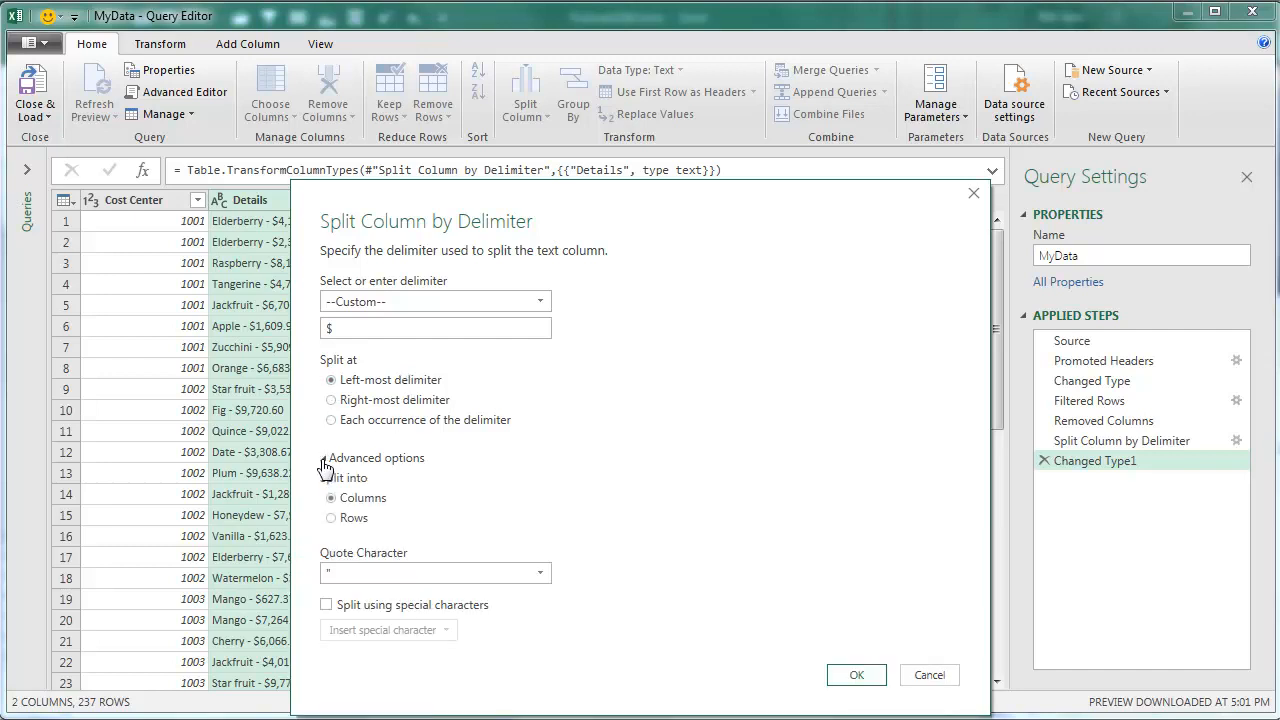
{"action": "left_click", "coordinate": [857, 674]}
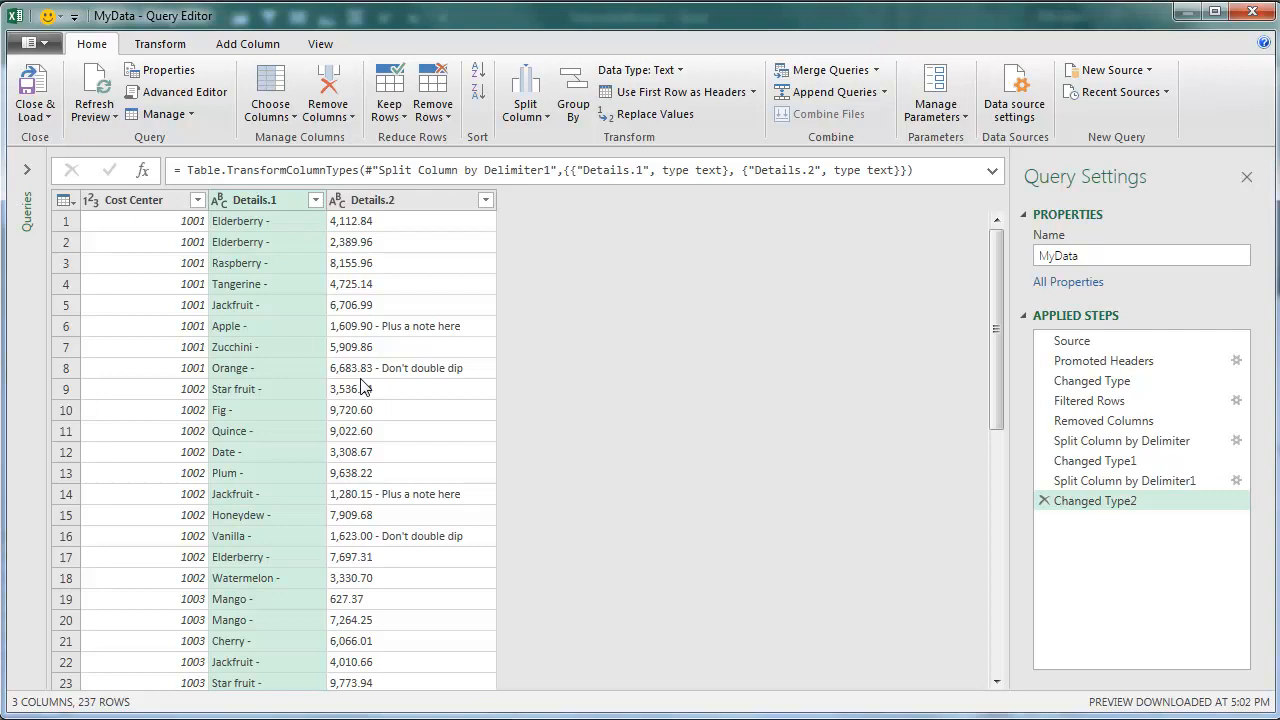
- Split the Details.2 column at the left-most space to separate the amounts from the notes
{"action": "left_click", "coordinate": [388, 202]}
{"action": "left_click", "coordinate": [518, 117]}
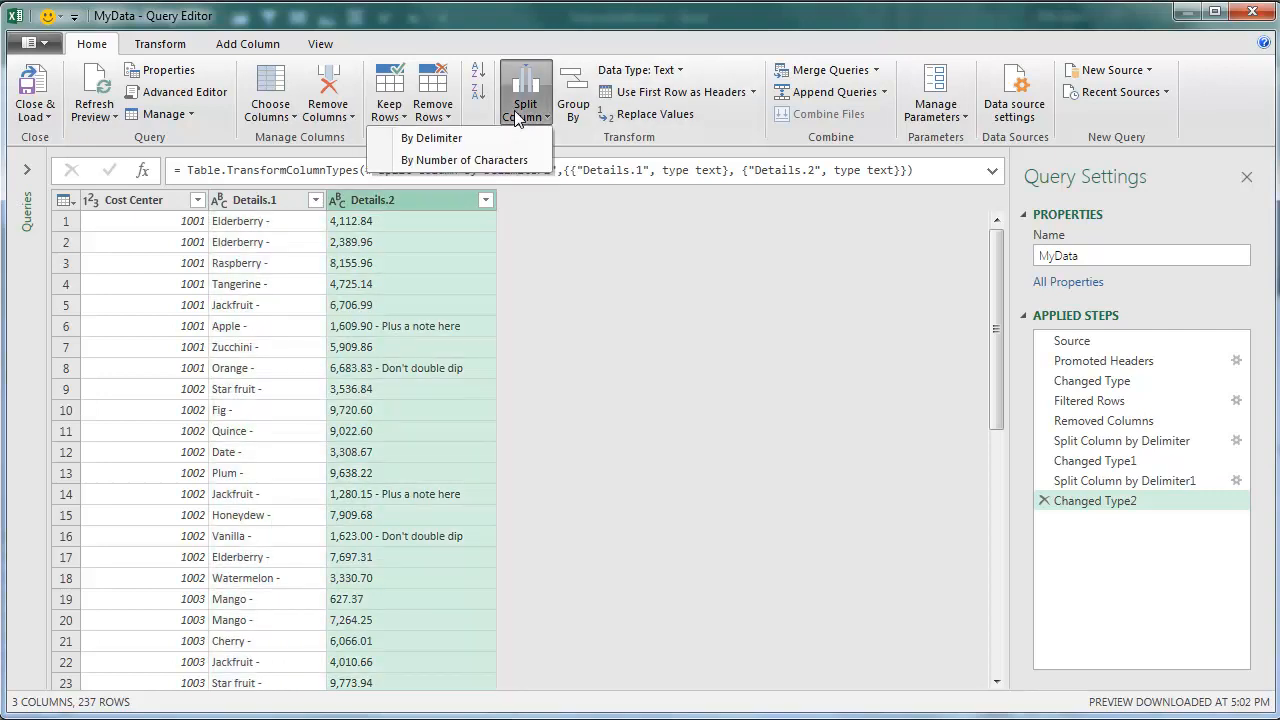
{"action": "left_click", "coordinate": [446, 140]}
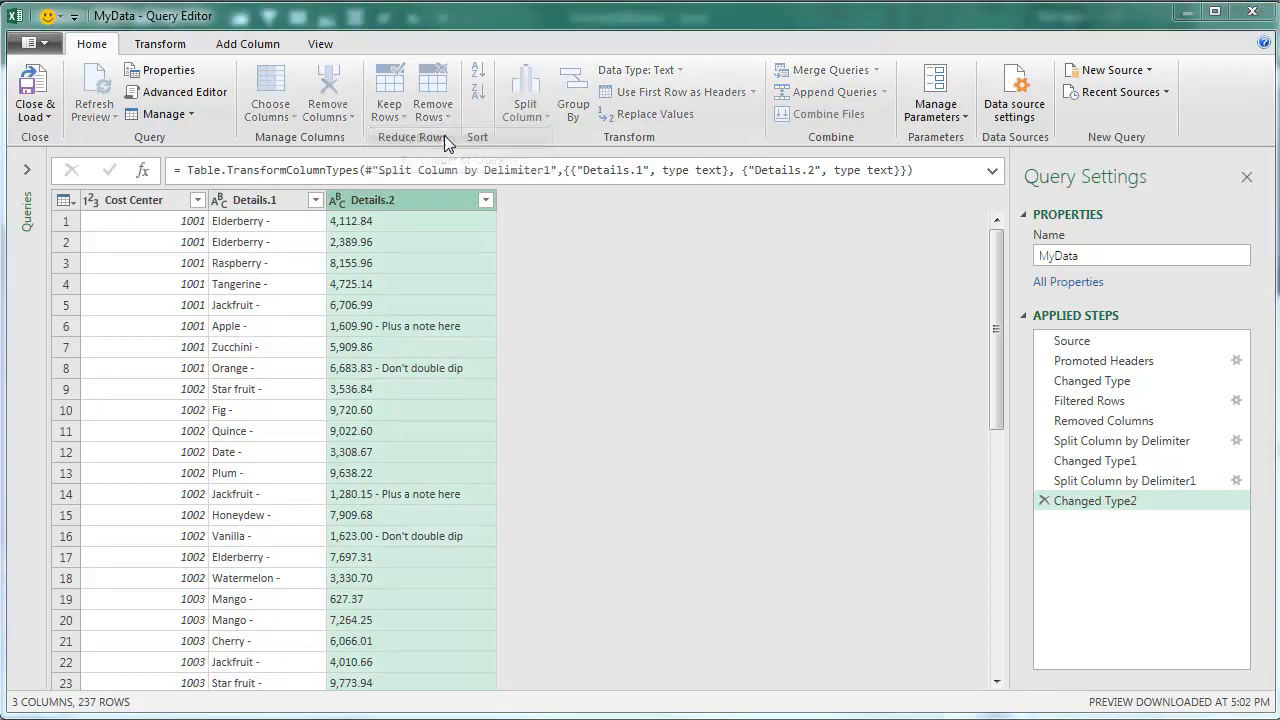
{"action": "left_click", "coordinate": [343, 328]}
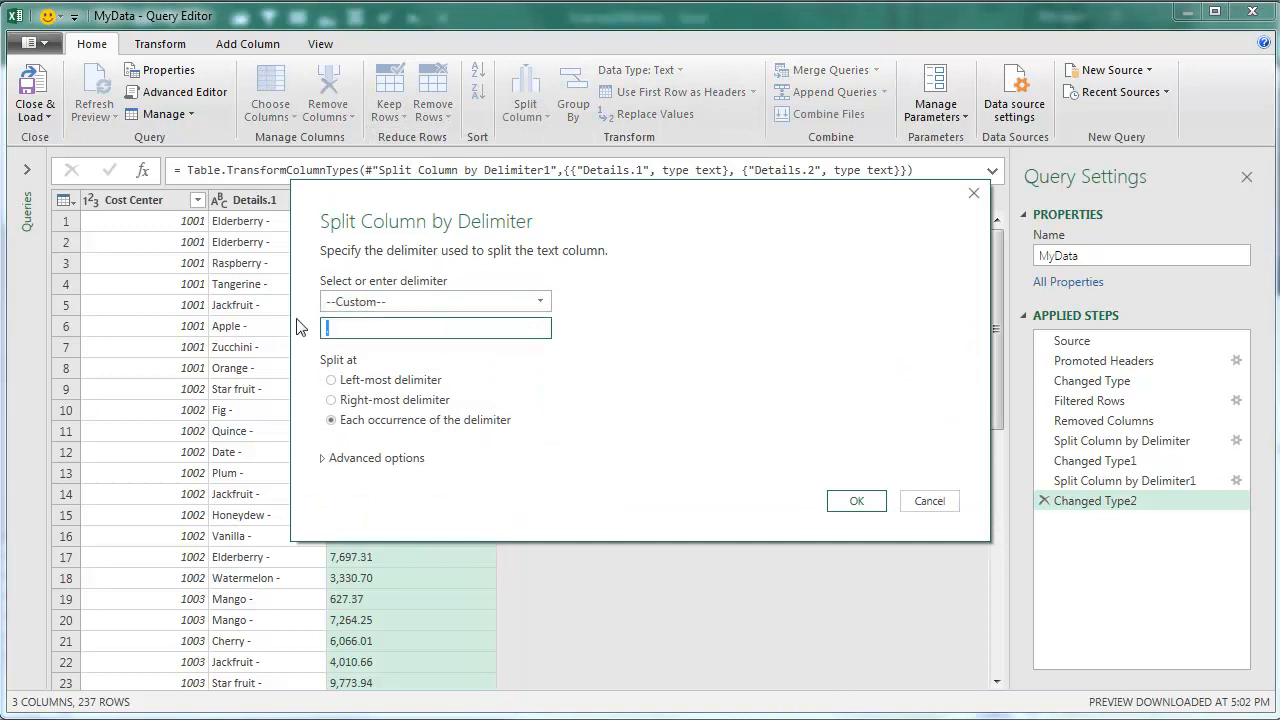
{"action": "left_click", "coordinate": [358, 304]}
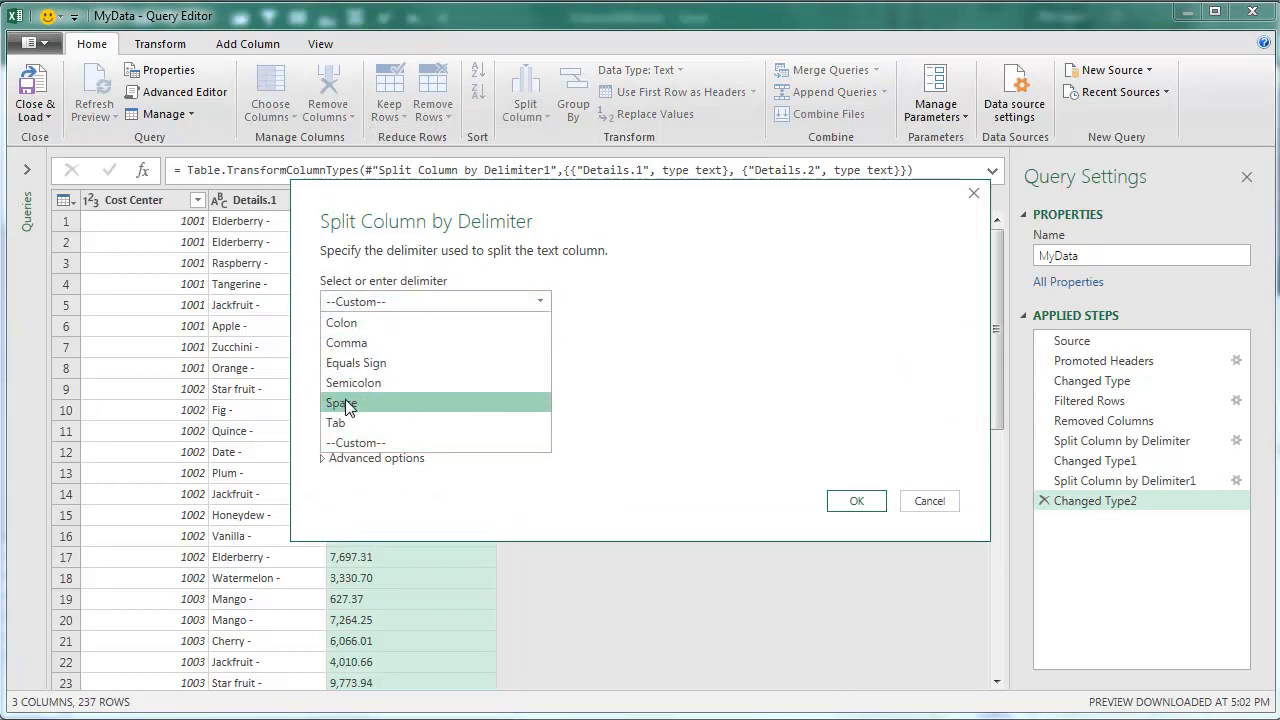
{"action": "left_click", "coordinate": [343, 403]}
{"action": "left_click", "coordinate": [331, 353]}
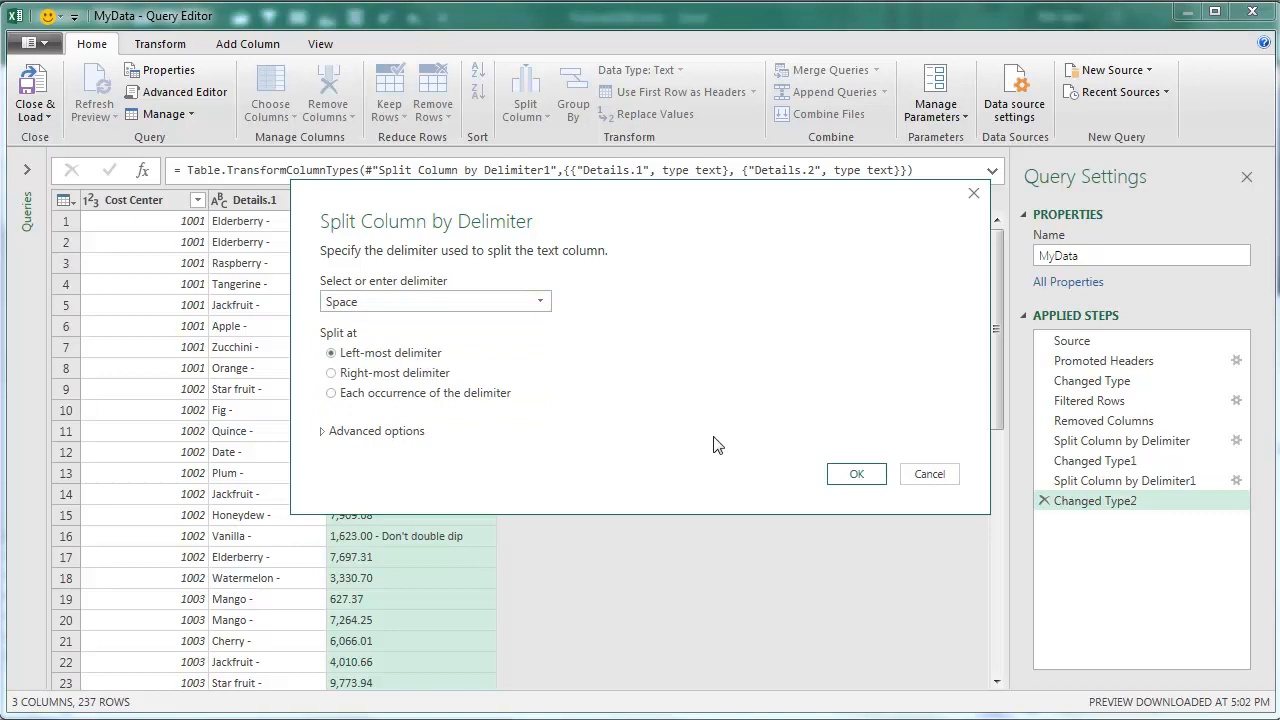
{"action": "left_click", "coordinate": [863, 472]}
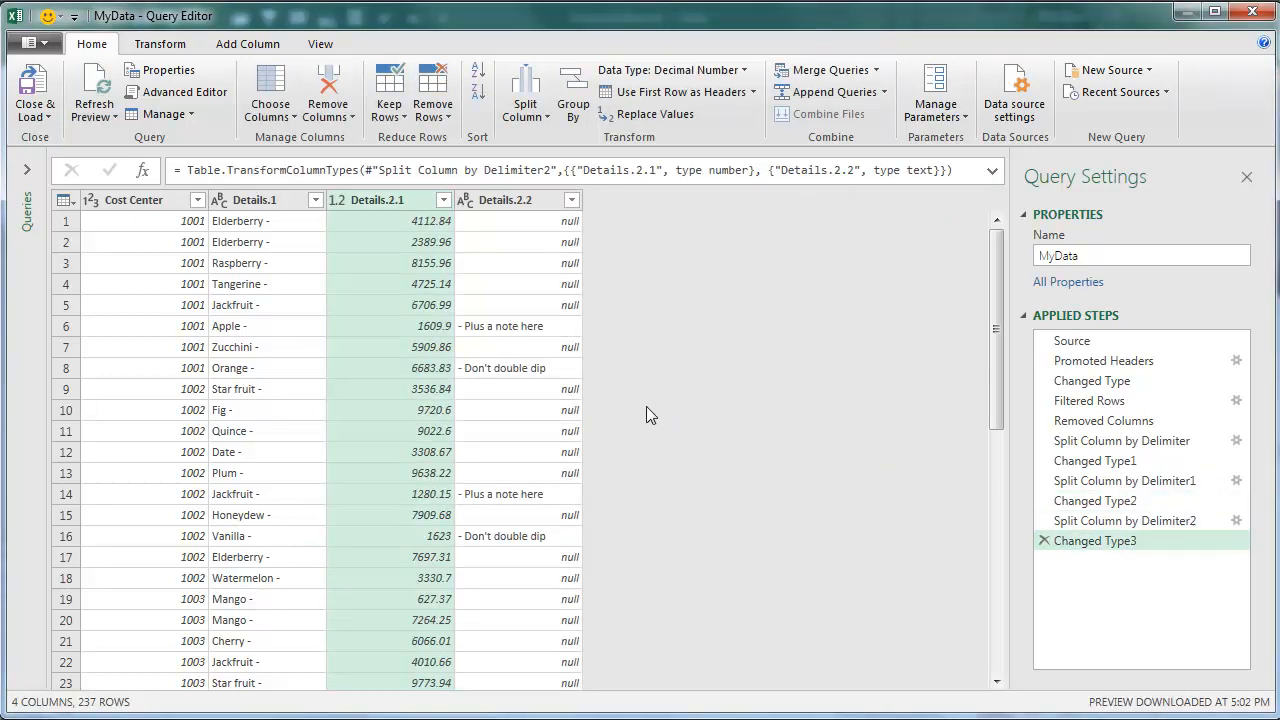
- Remove the Details.2.2 notes column and the Details.1 item name column
{"action": "right_click", "coordinate": [513, 204]}
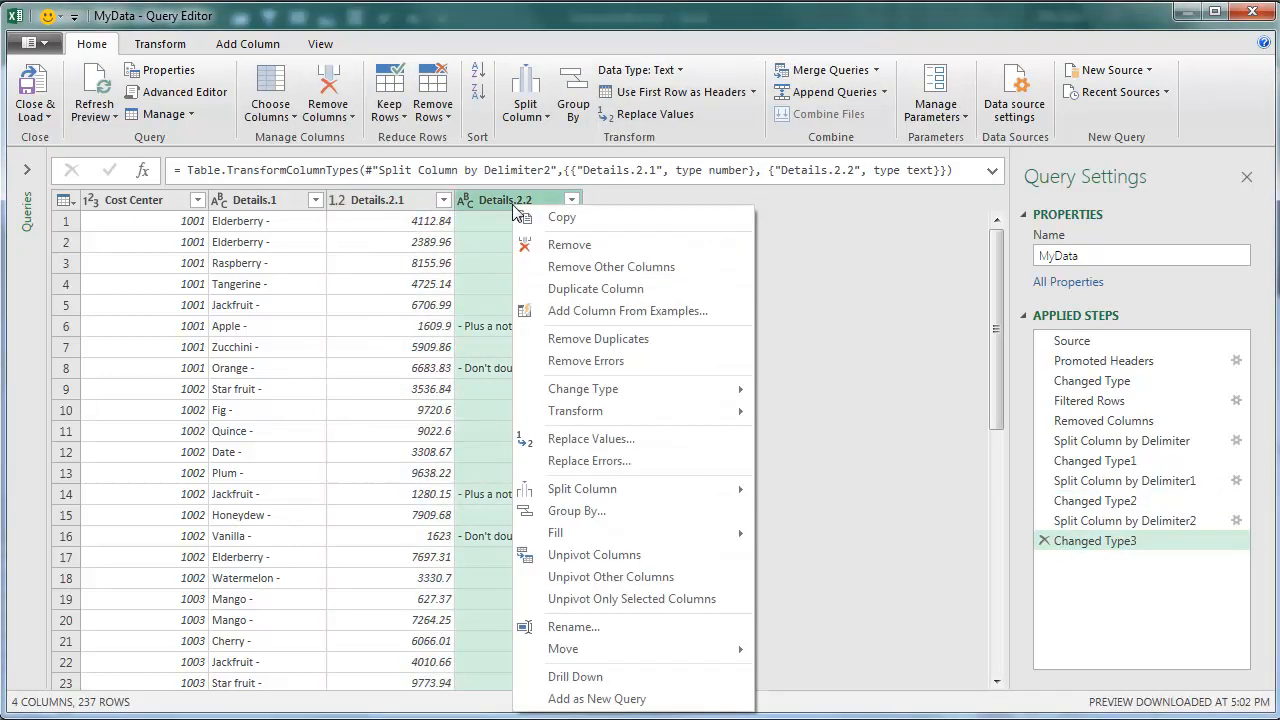
{"action": "left_click", "coordinate": [570, 246]}
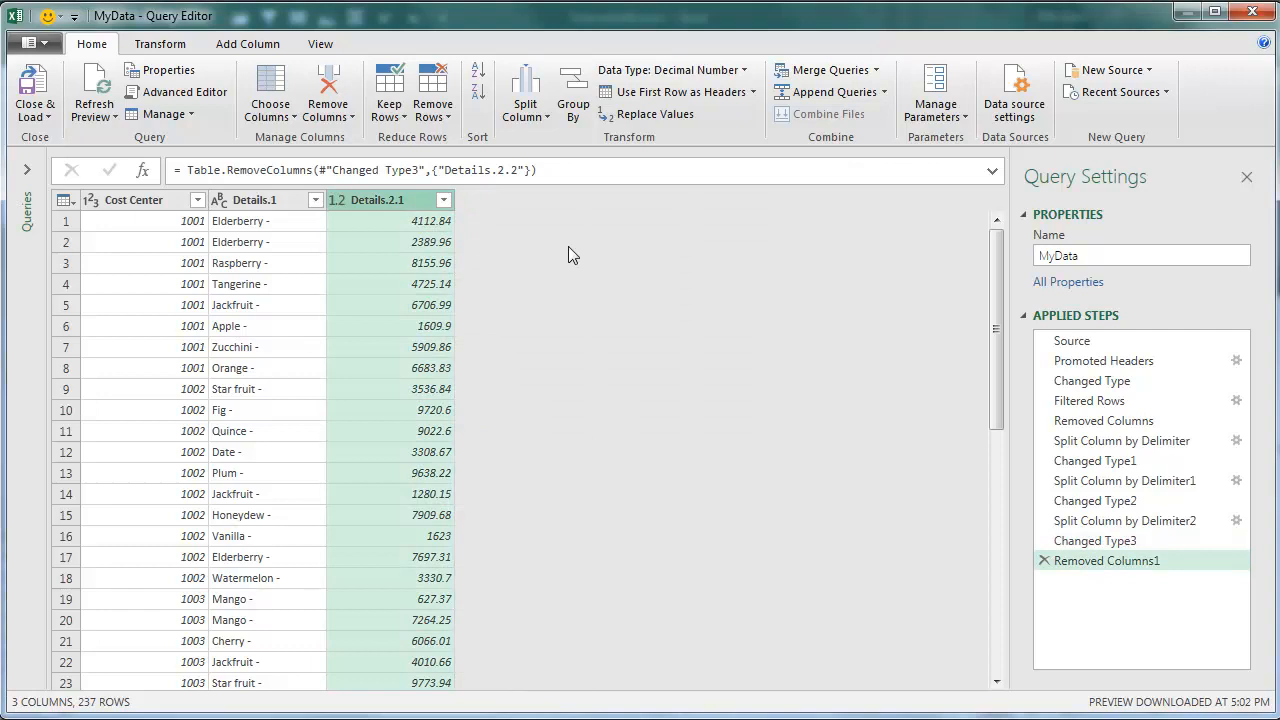
{"action": "left_click", "coordinate": [262, 202]}
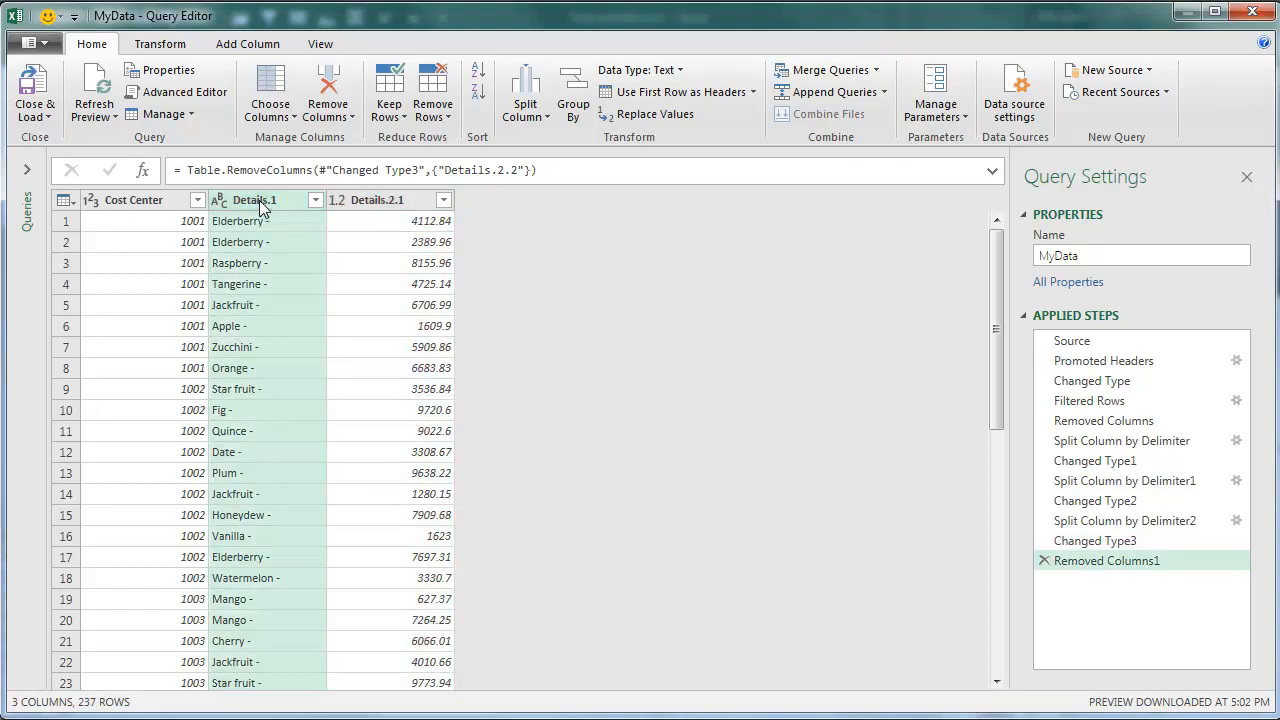
{"action": "right_click", "coordinate": [261, 203]}
{"action": "left_click", "coordinate": [308, 243]}
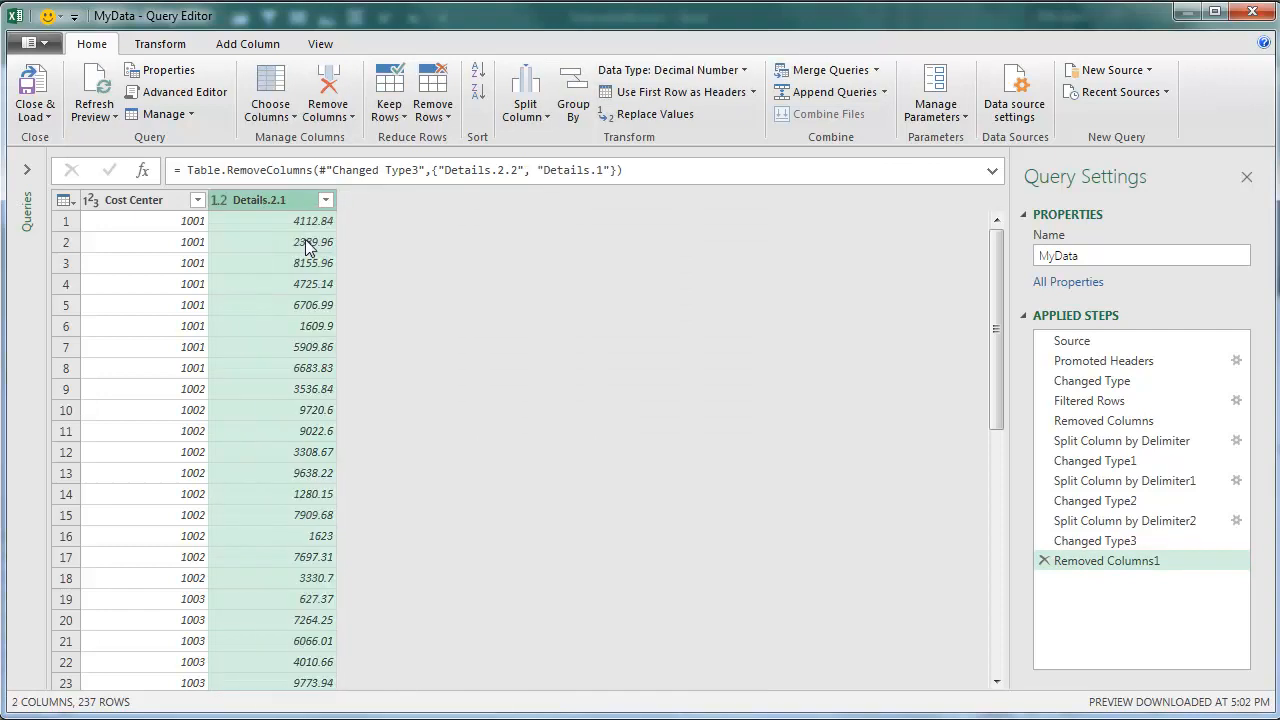
- Group the rows by Cost Center with a new Total column that sums Details.2.1
{"action": "left_click", "coordinate": [160, 45]}
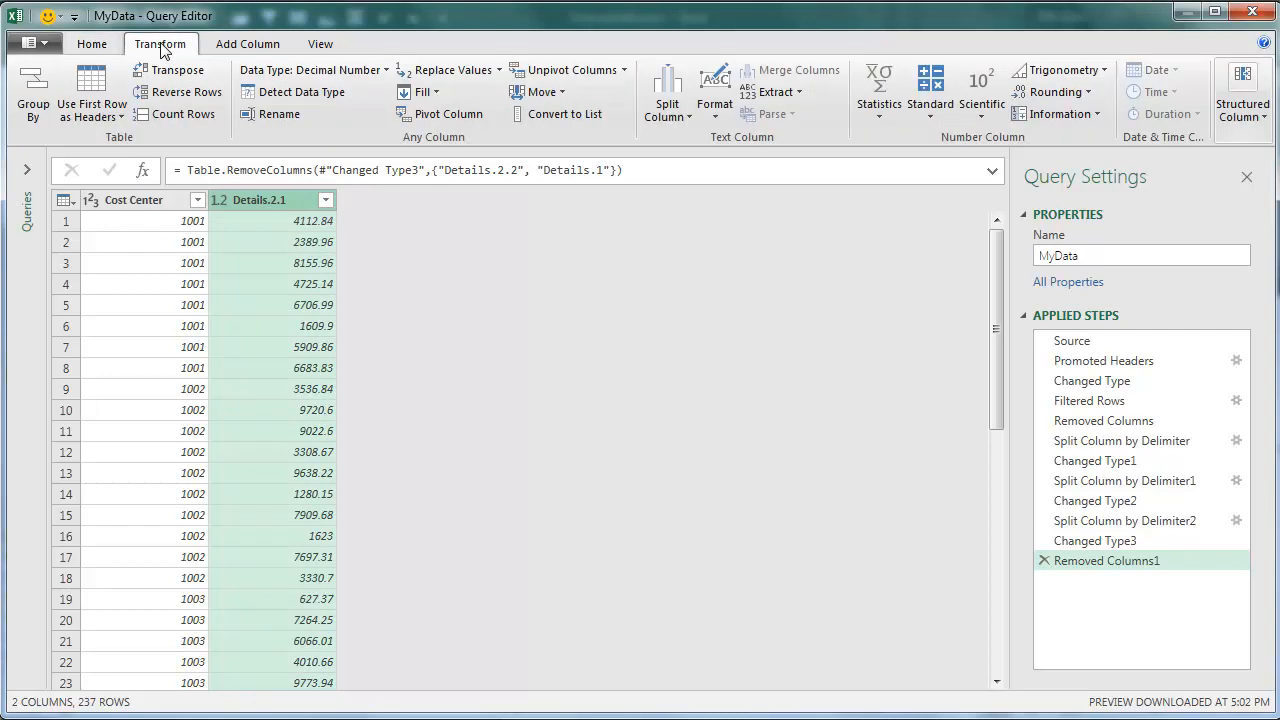
{"action": "left_click", "coordinate": [128, 202]}
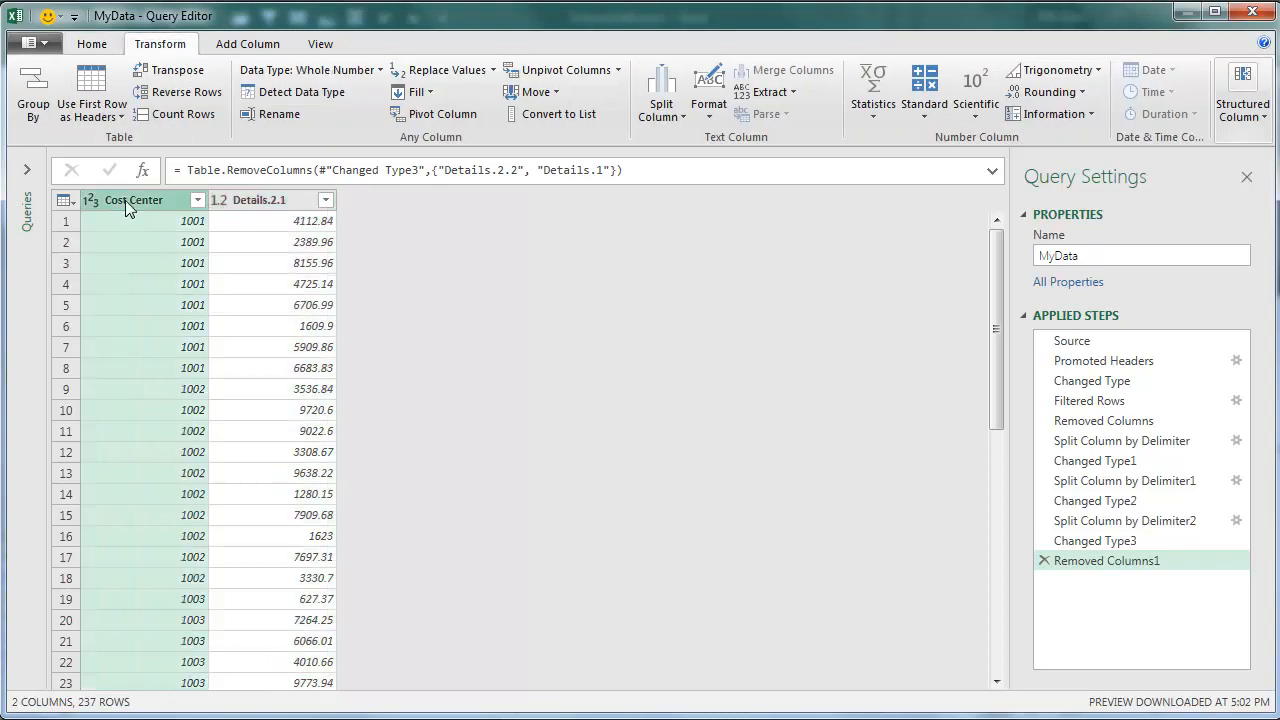
{"action": "left_click", "coordinate": [33, 92]}
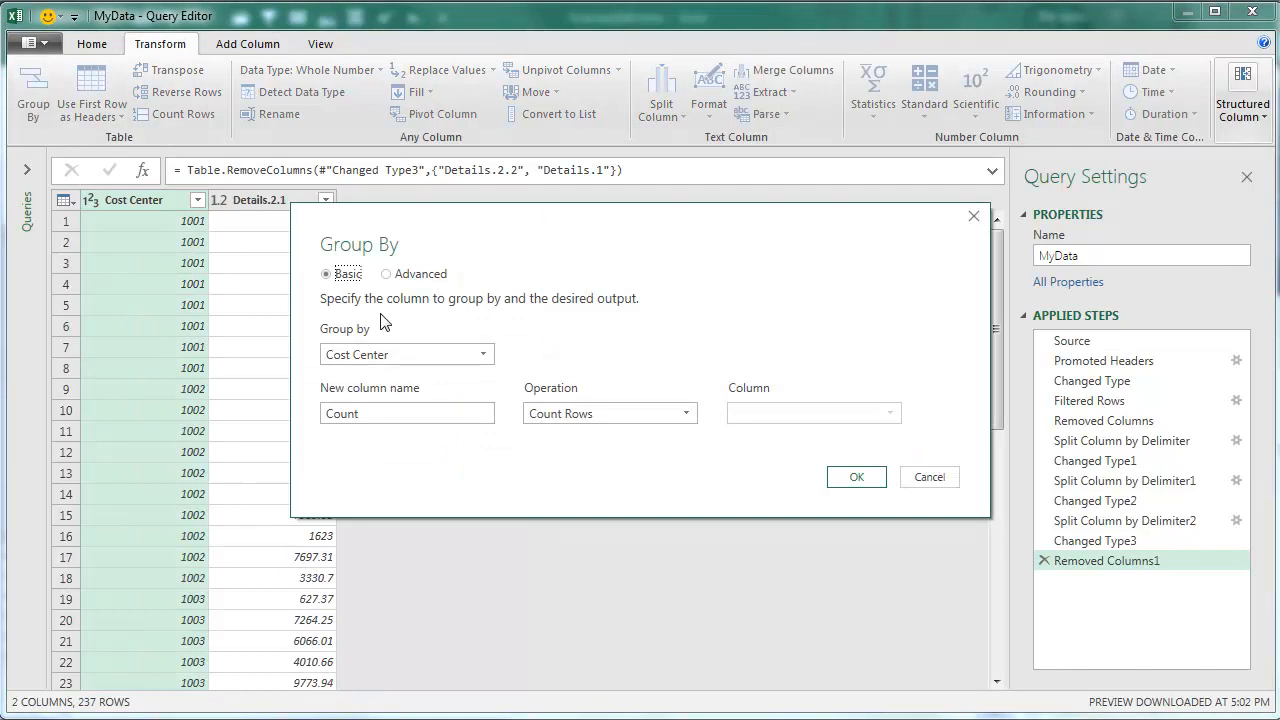
{"action": "left_click", "coordinate": [389, 411]}
{"action": "left_click_drag", "start_coordinate": [389, 411], "coordinate": [277, 417]}
{"action": "type", "text": "Total"}
{"action": "left_click", "coordinate": [549, 415]}
{"action": "left_click", "coordinate": [552, 436]}
{"action": "left_click", "coordinate": [791, 419]}
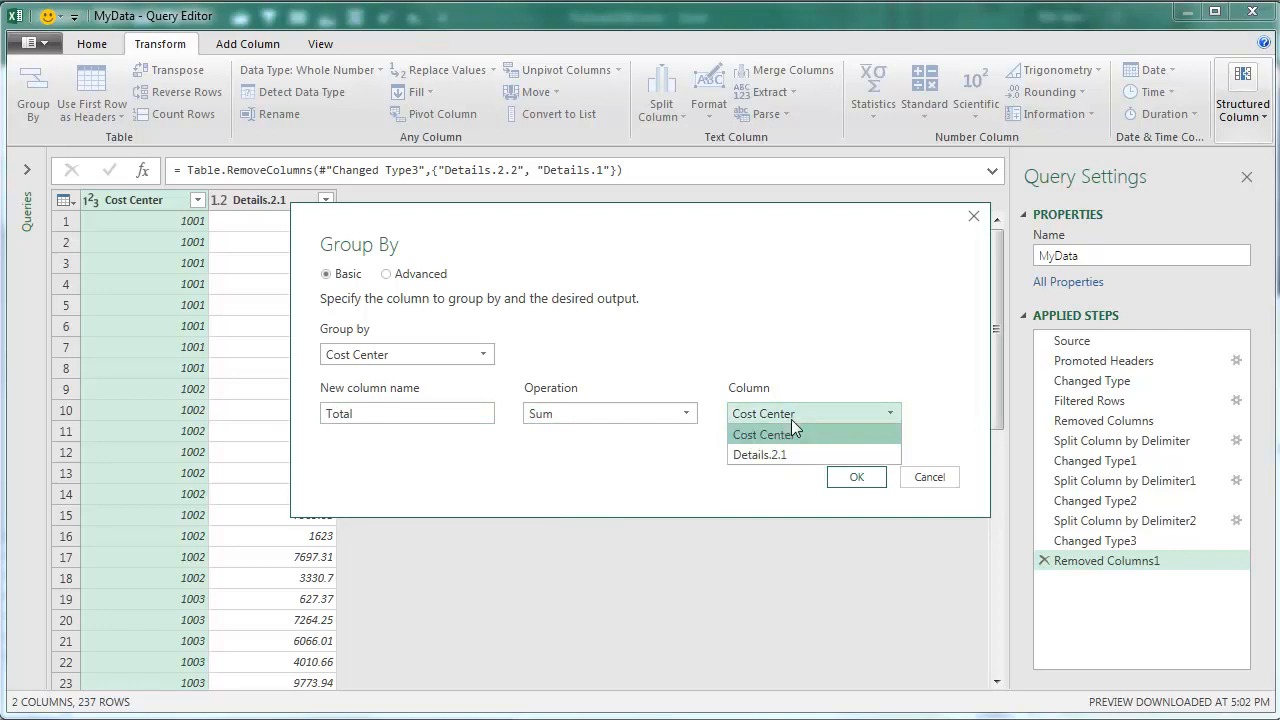
{"action": "left_click", "coordinate": [784, 449]}
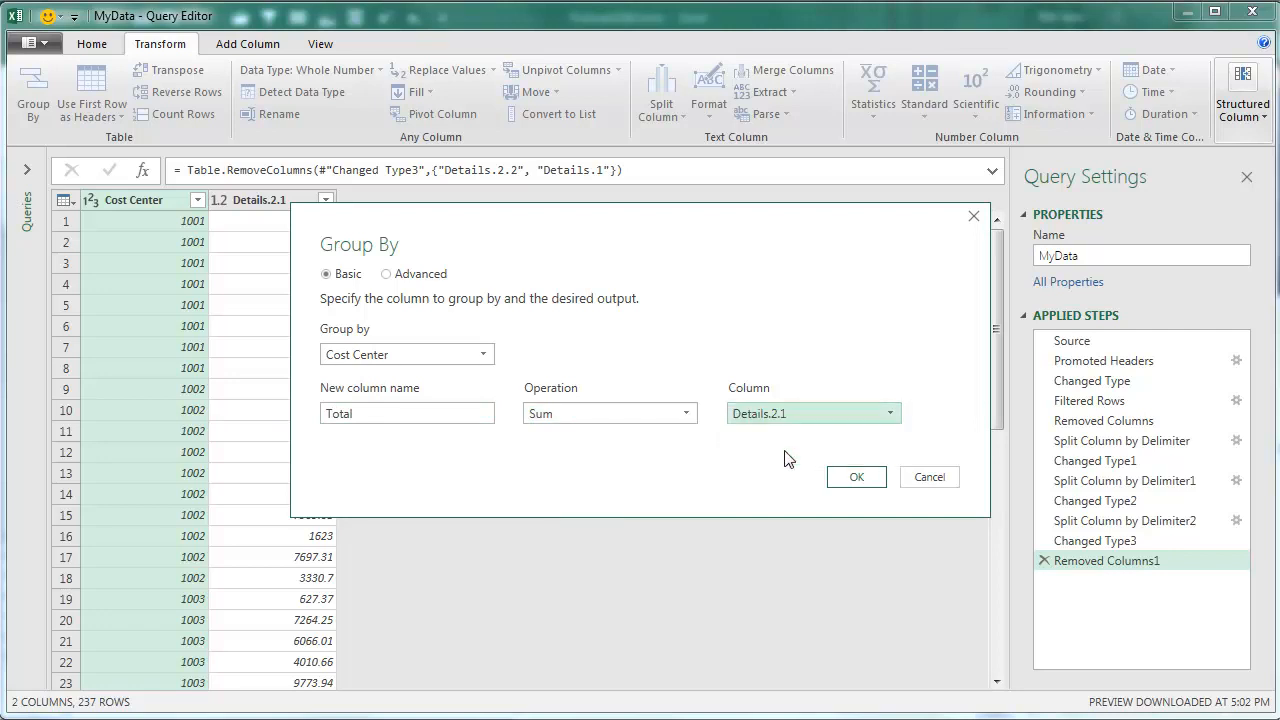
{"action": "left_click", "coordinate": [856, 478]}
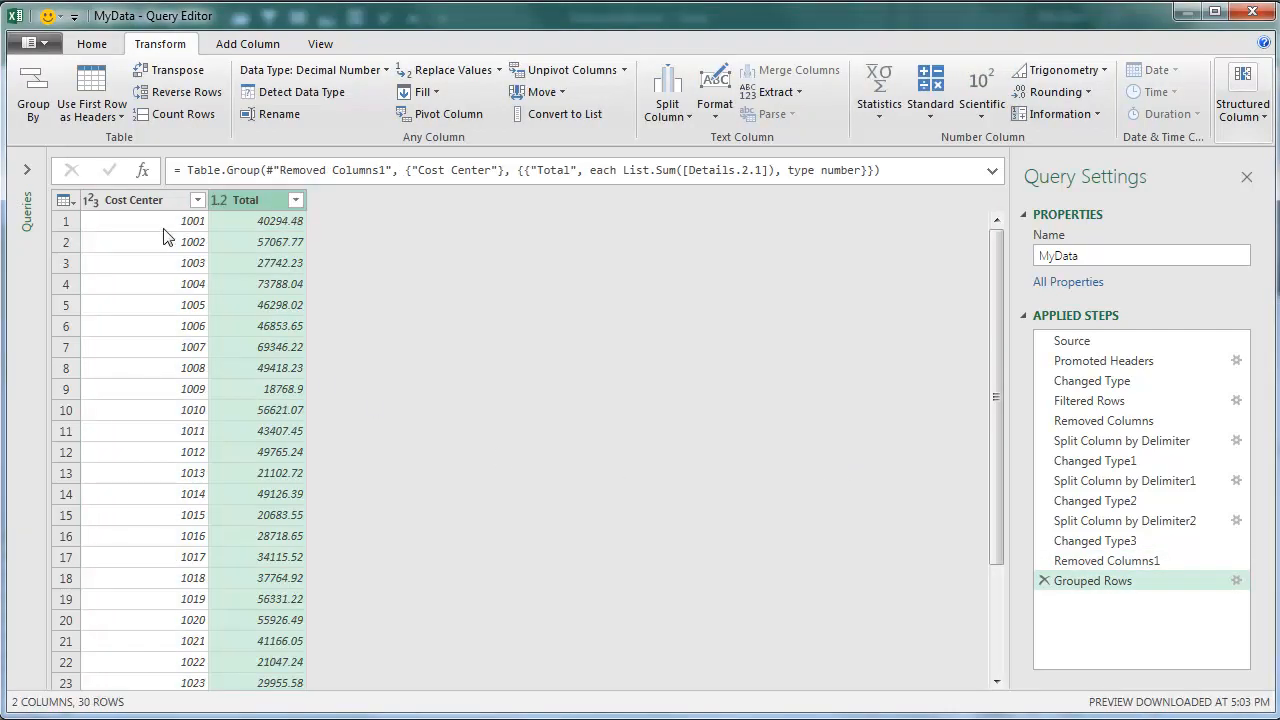
- Check the grouped totals, and close and load the query to a new worksheet
{"action": "scroll", "coordinate": [178, 562], "scroll_direction": "down", "scroll_amount": 3}
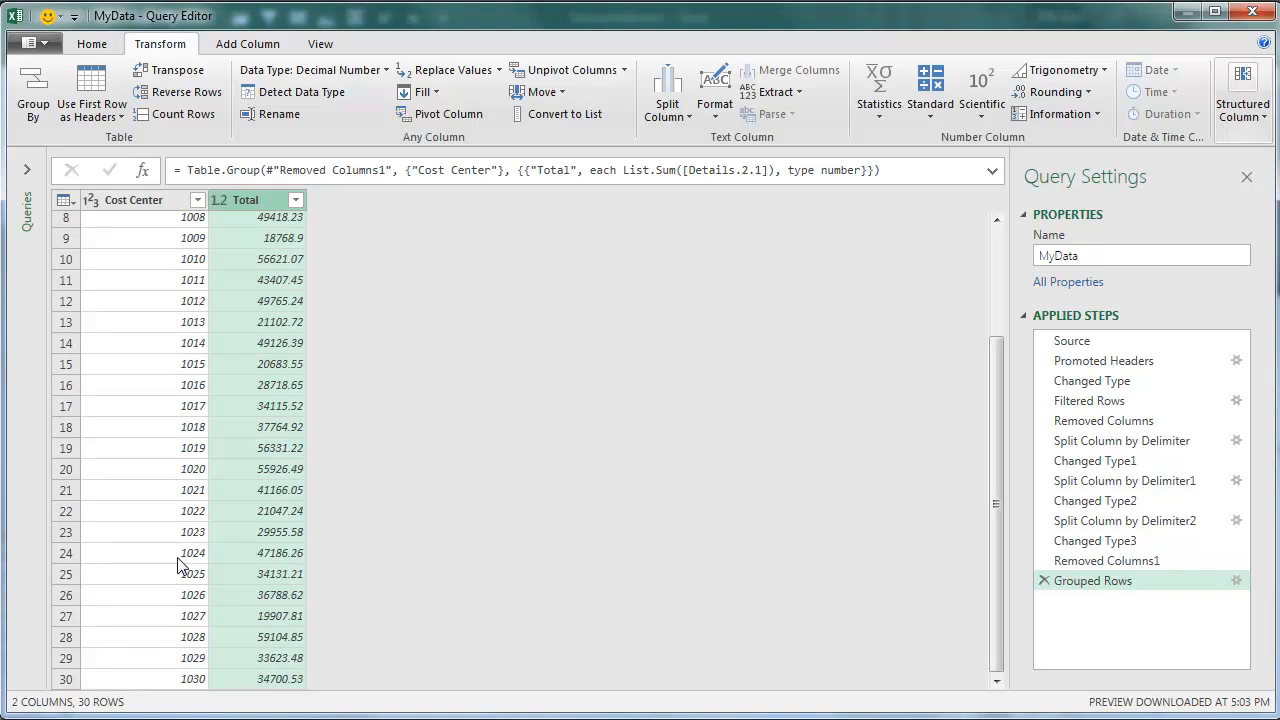
{"action": "scroll", "coordinate": [178, 565], "scroll_direction": "up", "scroll_amount": 3}
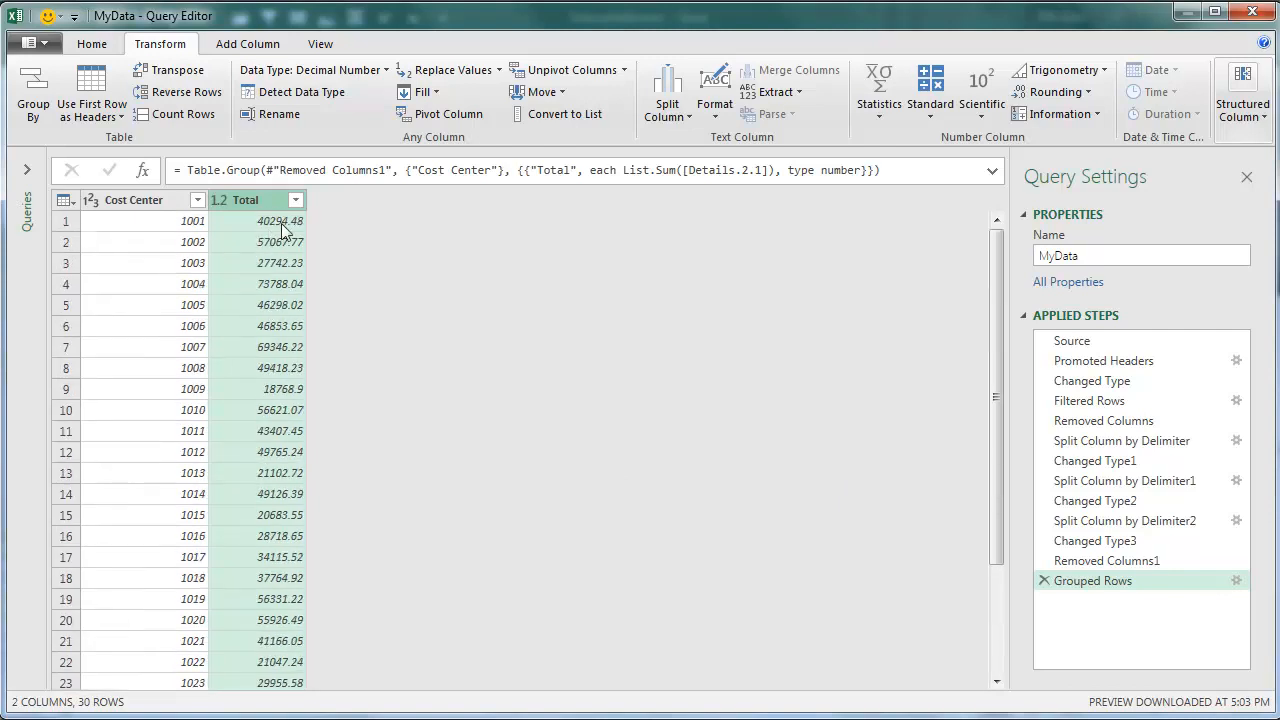
{"action": "left_click", "coordinate": [92, 43]}
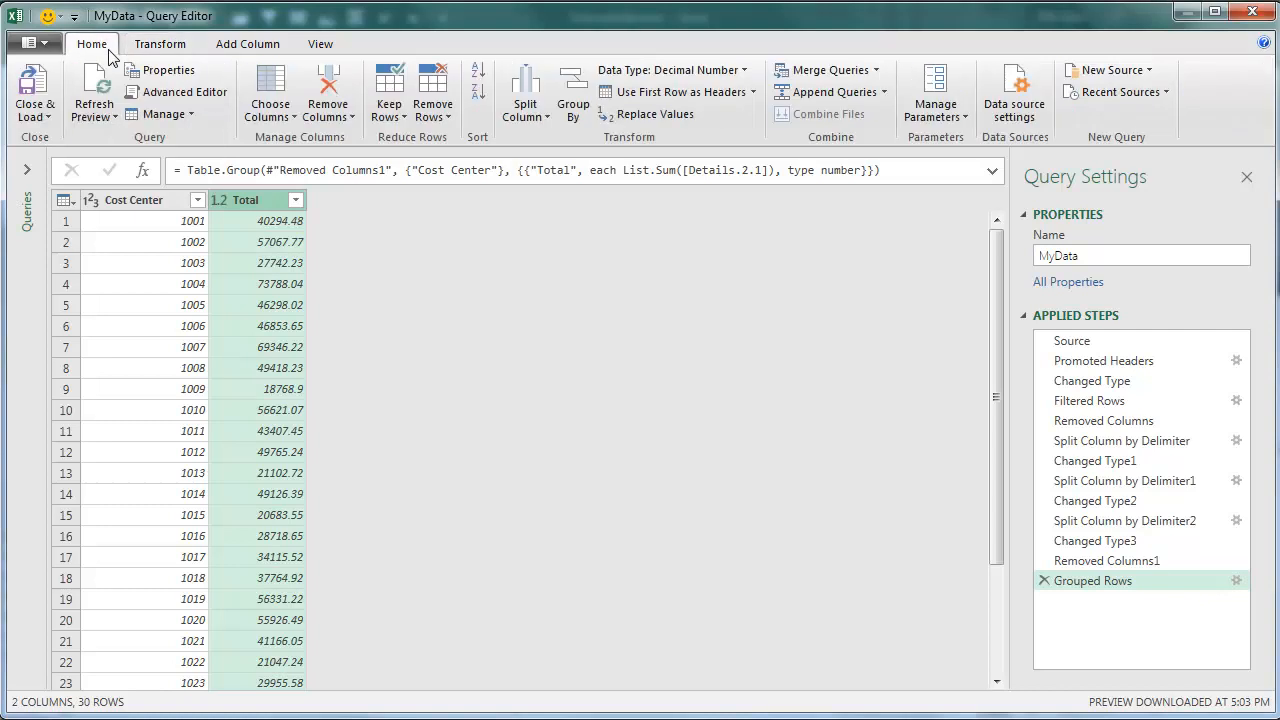
{"action": "left_click", "coordinate": [33, 90]}
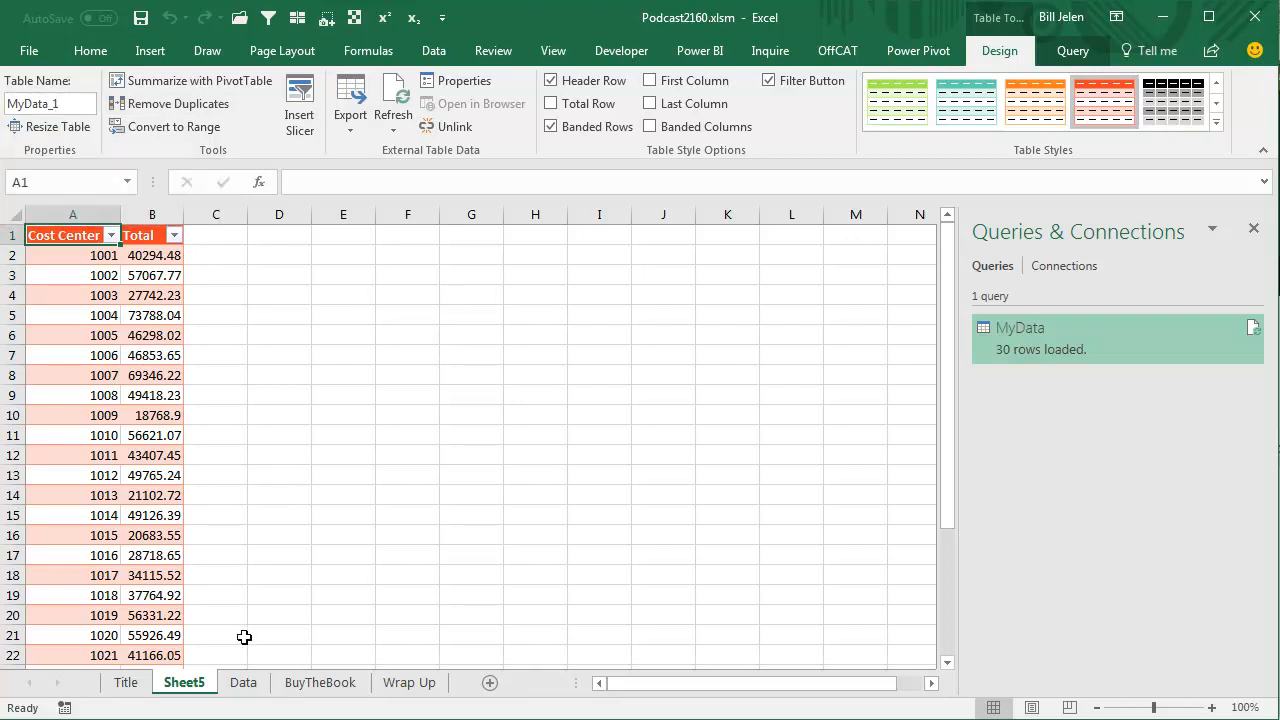
- In B2 of the Data sheet, enter =VLOOKUP(A2,MyData_1,2,FALSE), using the loaded query table on Sheet5 as the lookup table
{"action": "left_click", "coordinate": [245, 683]}
{"action": "left_click", "coordinate": [128, 405]}
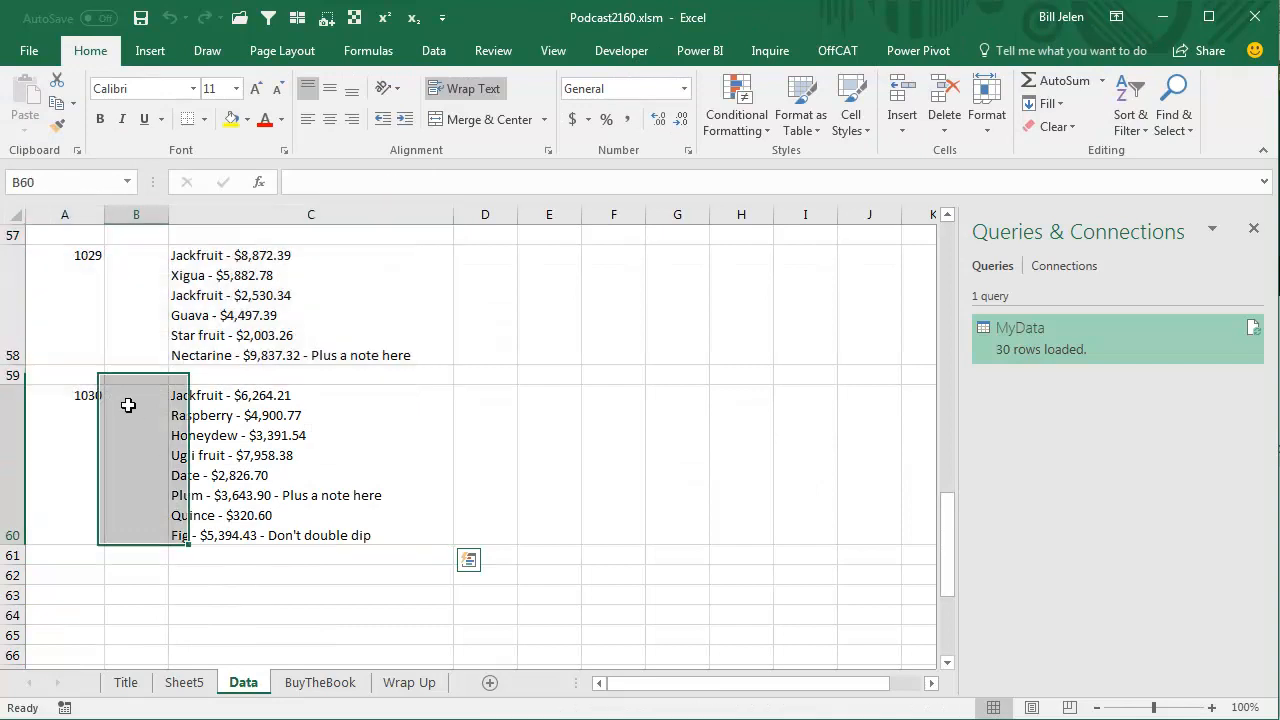
{"action": "key", "text": "Up"}
{"action": "key", "text": "Up"}
{"action": "key", "text": "Up"}
{"action": "key", "text": "Up"}
{"action": "key", "text": "Up"}
{"action": "key", "text": "Up"}
{"action": "key", "text": "Up"}
{"action": "key", "text": "Up"}
{"action": "key", "text": "Up"}
{"action": "key", "text": "Up"}
{"action": "key", "text": "Up"}
{"action": "key", "text": "Up"}
{"action": "key", "text": "Up"}
{"action": "key", "text": "Up"}
{"action": "key", "text": "Up"}
{"action": "key", "text": "Up"}
{"action": "key", "text": "Up"}
{"action": "key", "text": "Up"}
{"action": "key", "text": "Up"}
{"action": "key", "text": "Up"}
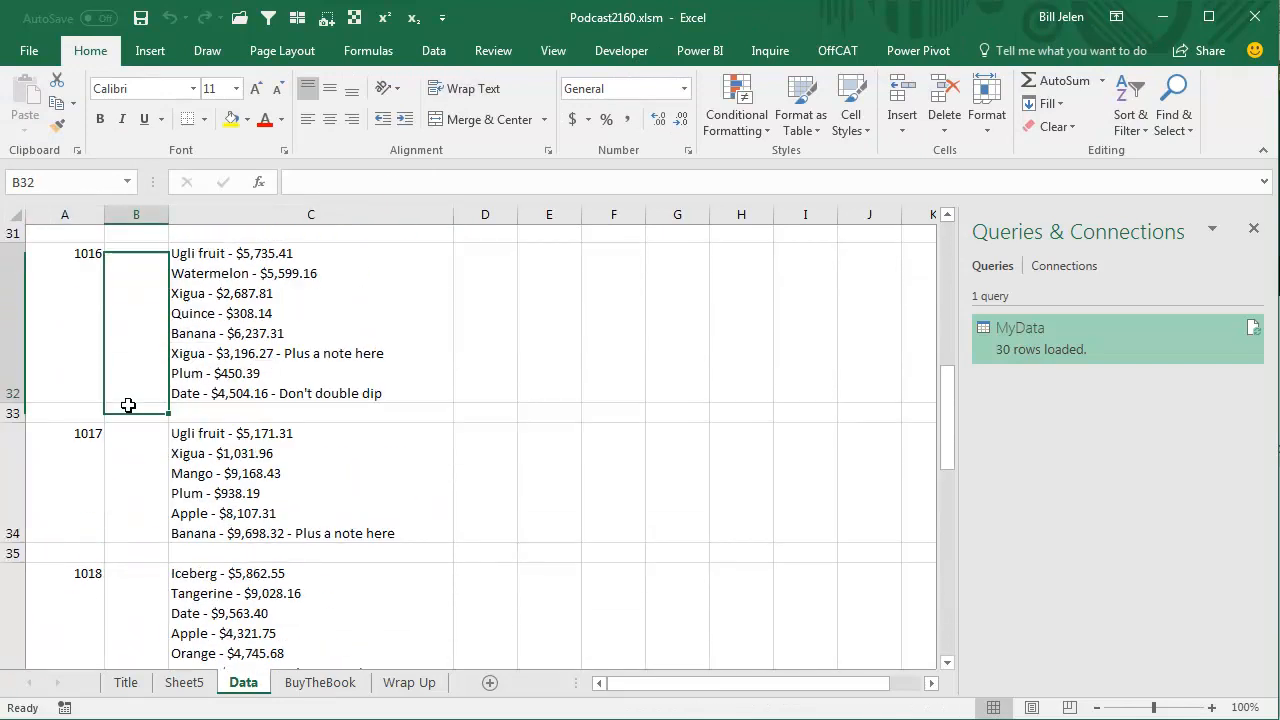
{"action": "key", "text": "Up"}
{"action": "key", "text": "Up"}
{"action": "key", "text": "Up"}
{"action": "key", "text": "Up"}
{"action": "key", "text": "Up"}
{"action": "key", "text": "Up"}
{"action": "key", "text": "Up"}
{"action": "key", "text": "Up"}
{"action": "key", "text": "Up"}
{"action": "key", "text": "Up"}
{"action": "key", "text": "Up"}
{"action": "key", "text": "Up"}
{"action": "key", "text": "Up"}
{"action": "key", "text": "Up"}
{"action": "key", "text": "Up"}
{"action": "key", "text": "Up"}
{"action": "key", "text": "Up"}
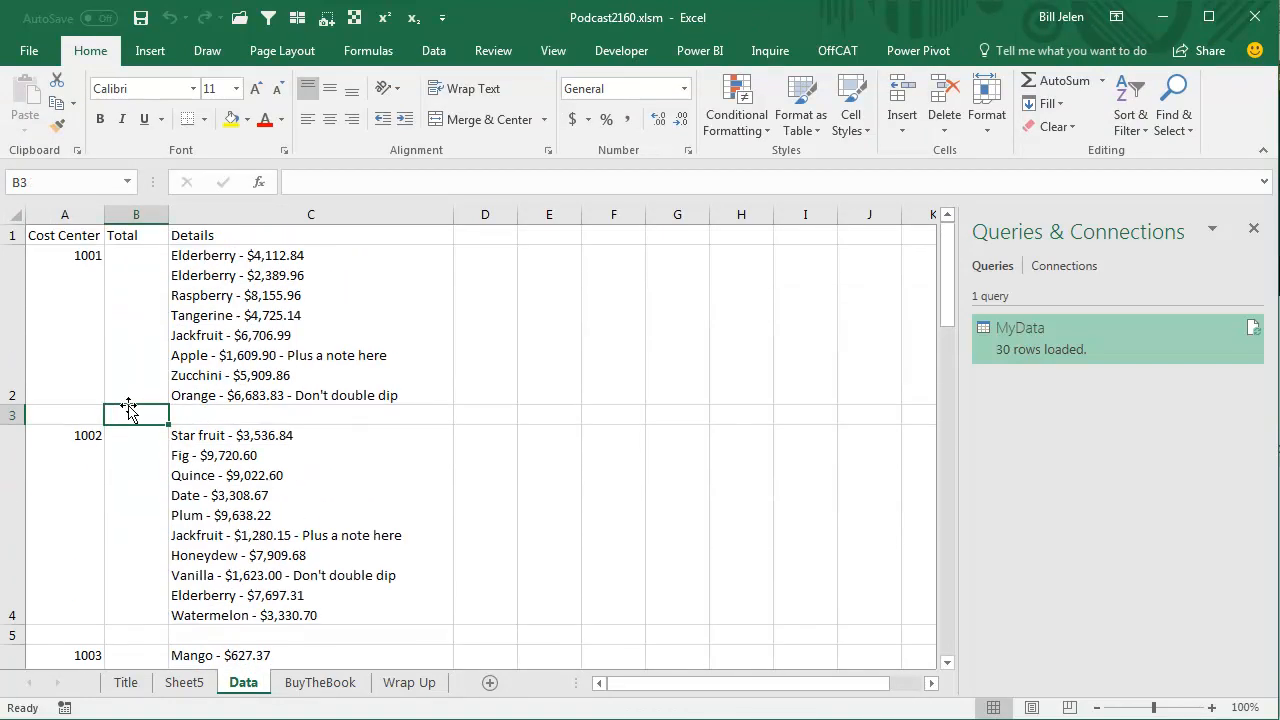
{"action": "key", "text": "Up"}
{"action": "type", "text": "=vl"}
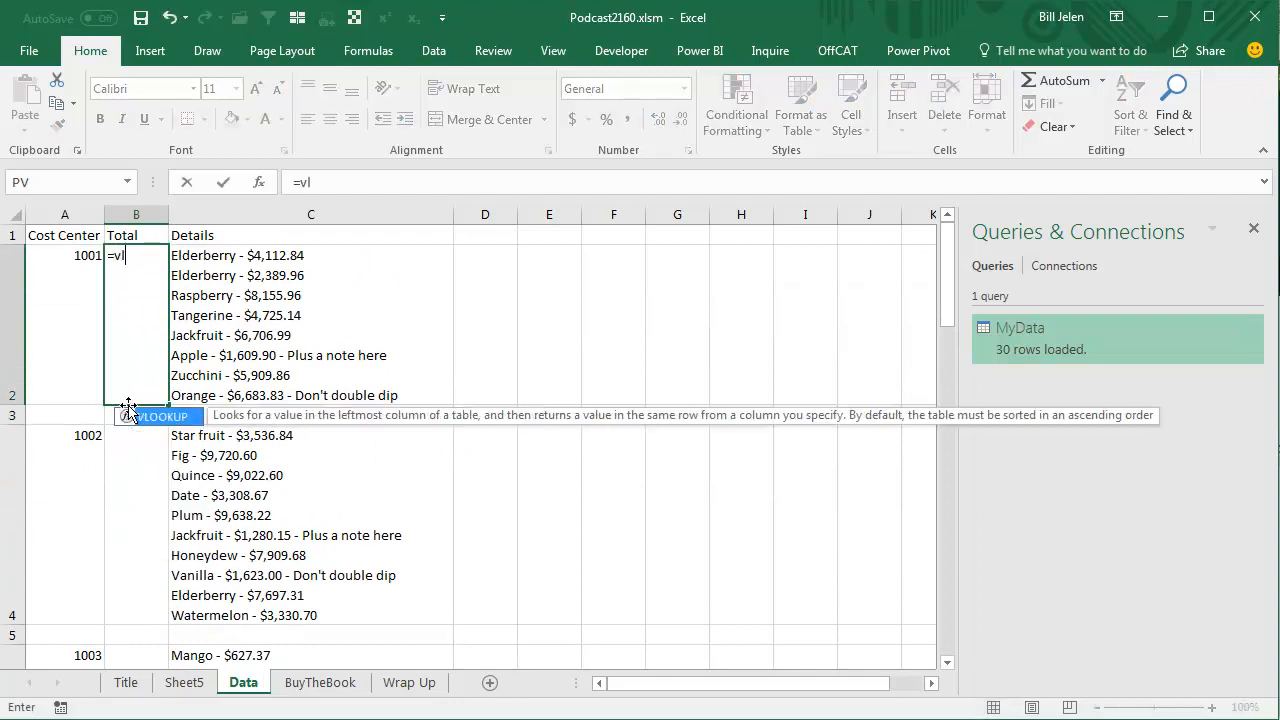
{"action": "key", "text": "Tab"}
{"action": "key", "text": "Left"}
{"action": "type", "text": ","}
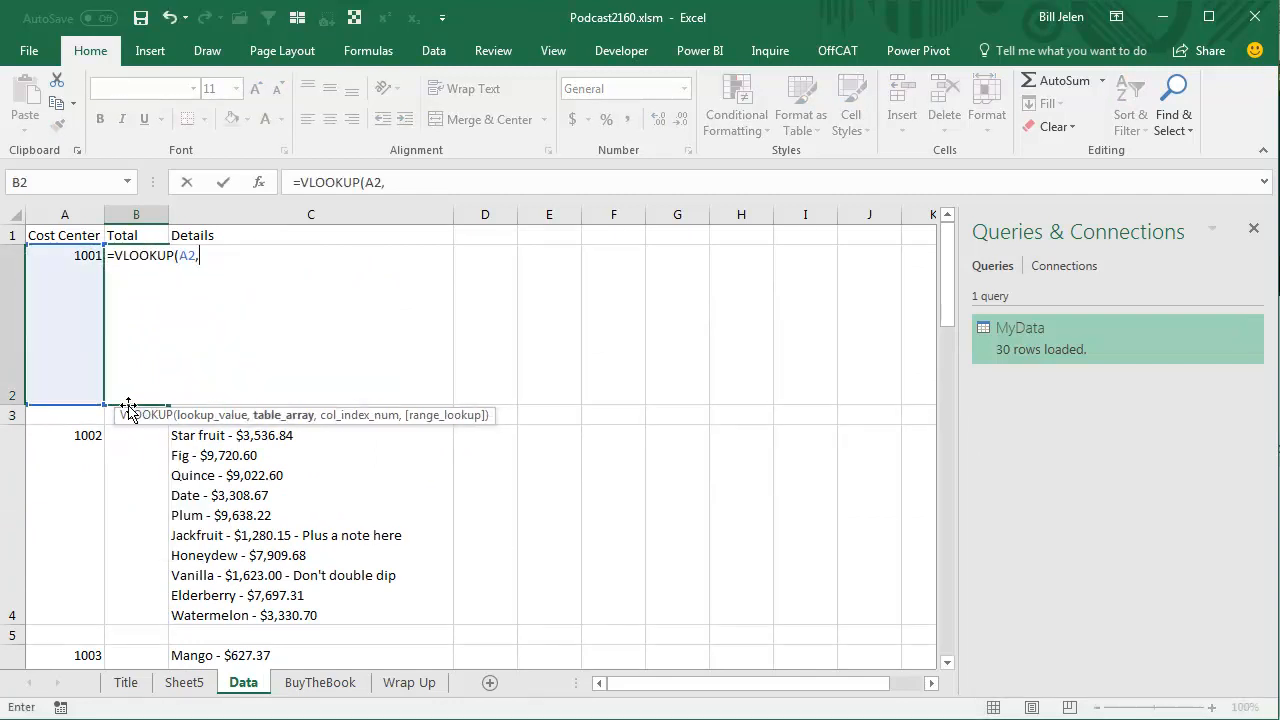
{"action": "key", "text": "ctrl+Page_Up"}
{"action": "key", "text": "Up"}
{"action": "key", "text": "Down"}
{"action": "key", "text": "ctrl+shift+Down"}
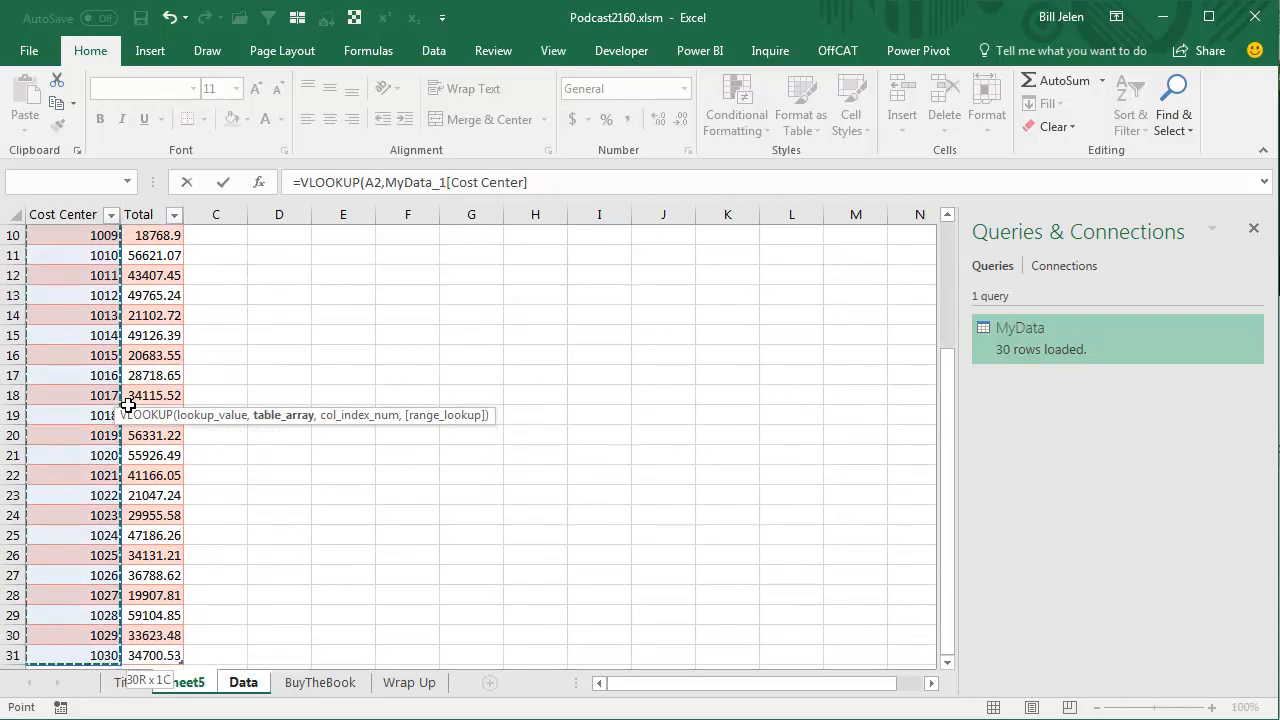
{"action": "key", "text": "ctrl+shift+Right"}
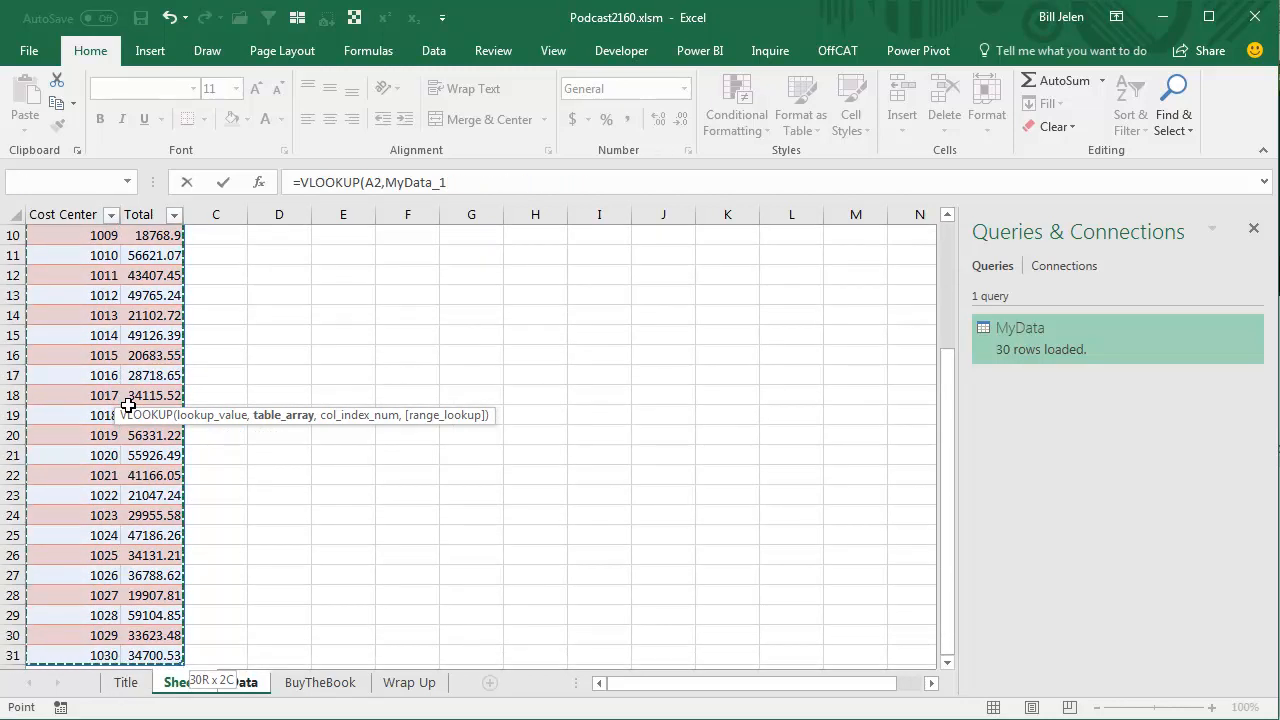
{"action": "type", "text": ",2,False)"}
{"action": "key", "text": "Return"}
{"action": "key", "text": "Up"}
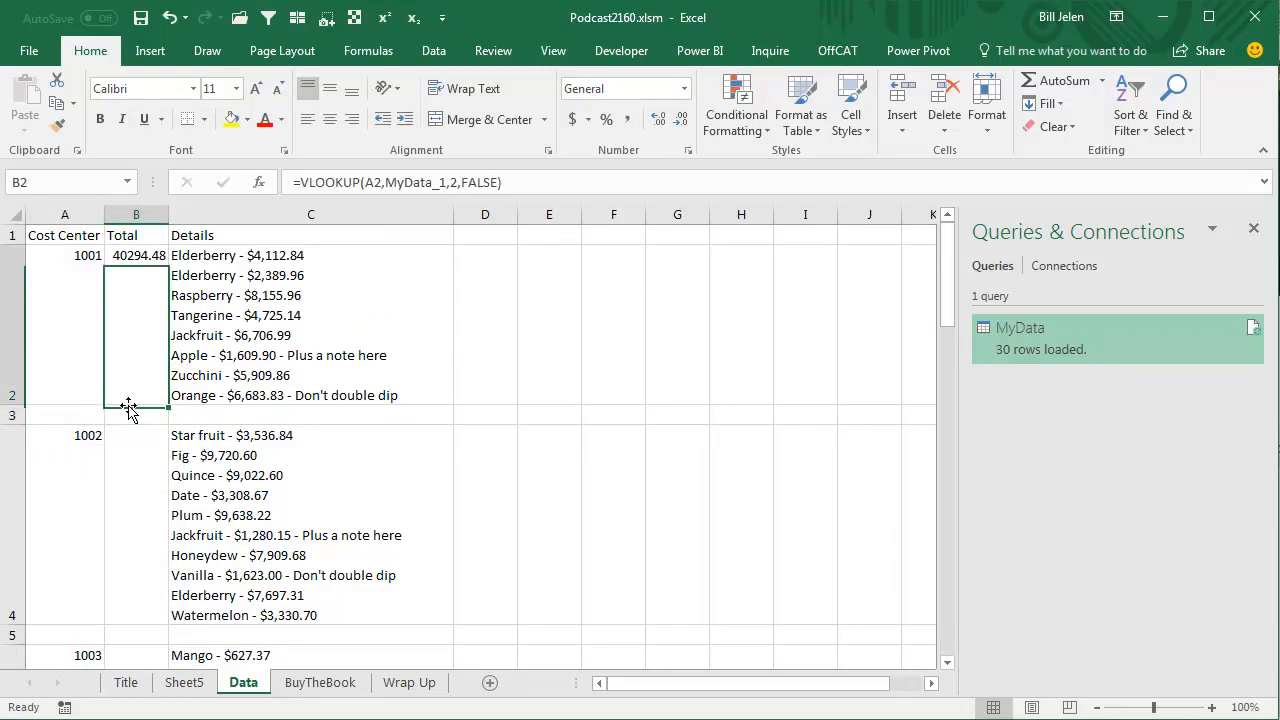
- Copy the VLOOKUP formula from B2 down the Total column through row 60, the last cost center
{"action": "left_click", "coordinate": [129, 410]}
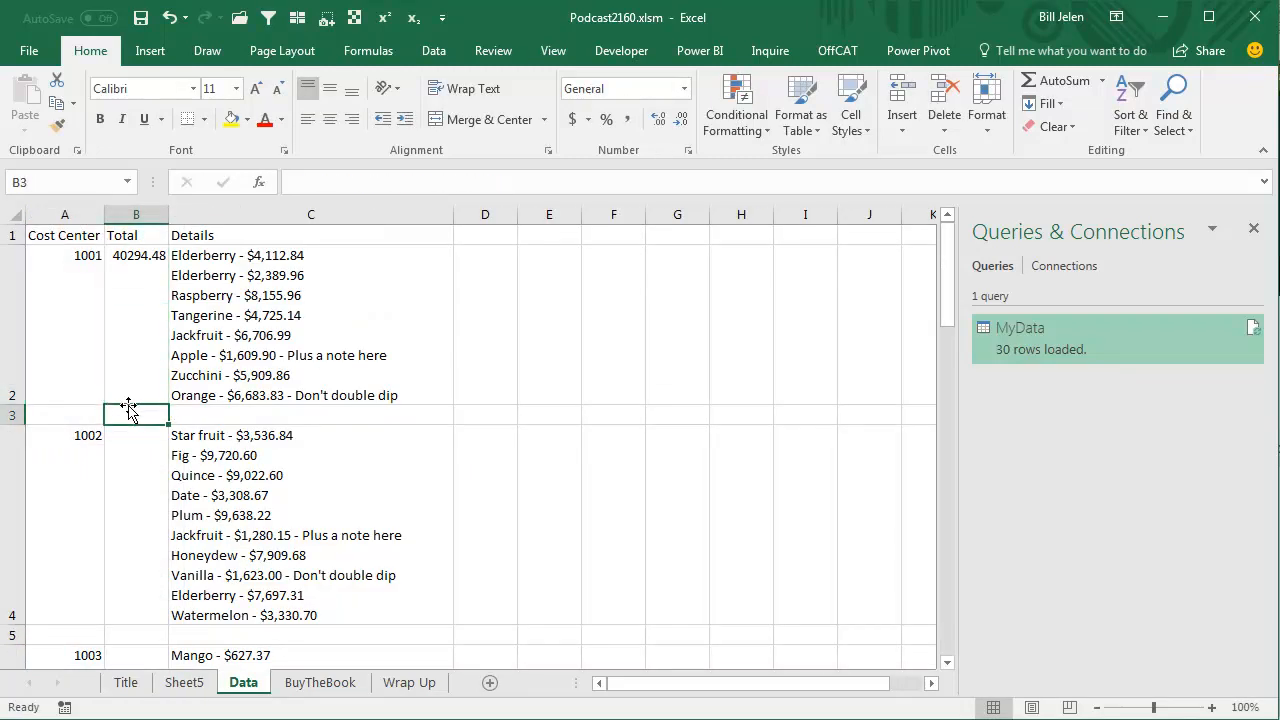
{"action": "key", "text": "Up"}
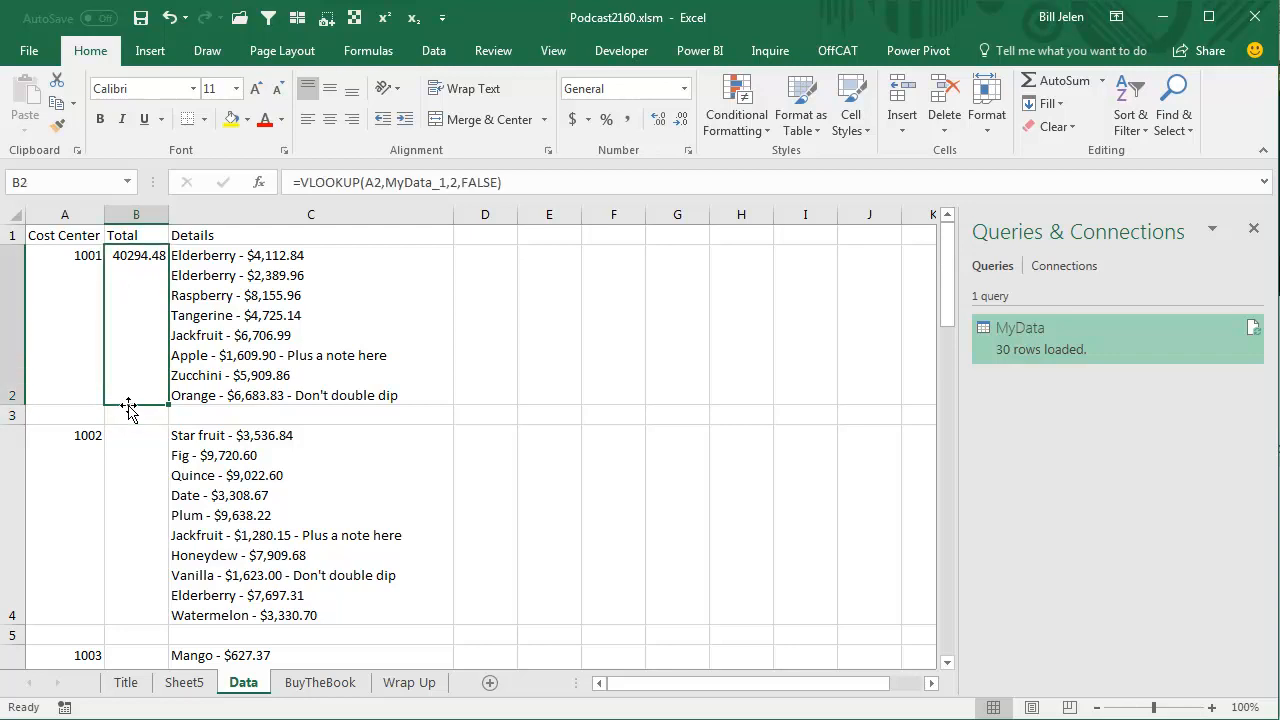
{"action": "key", "text": "F2"}
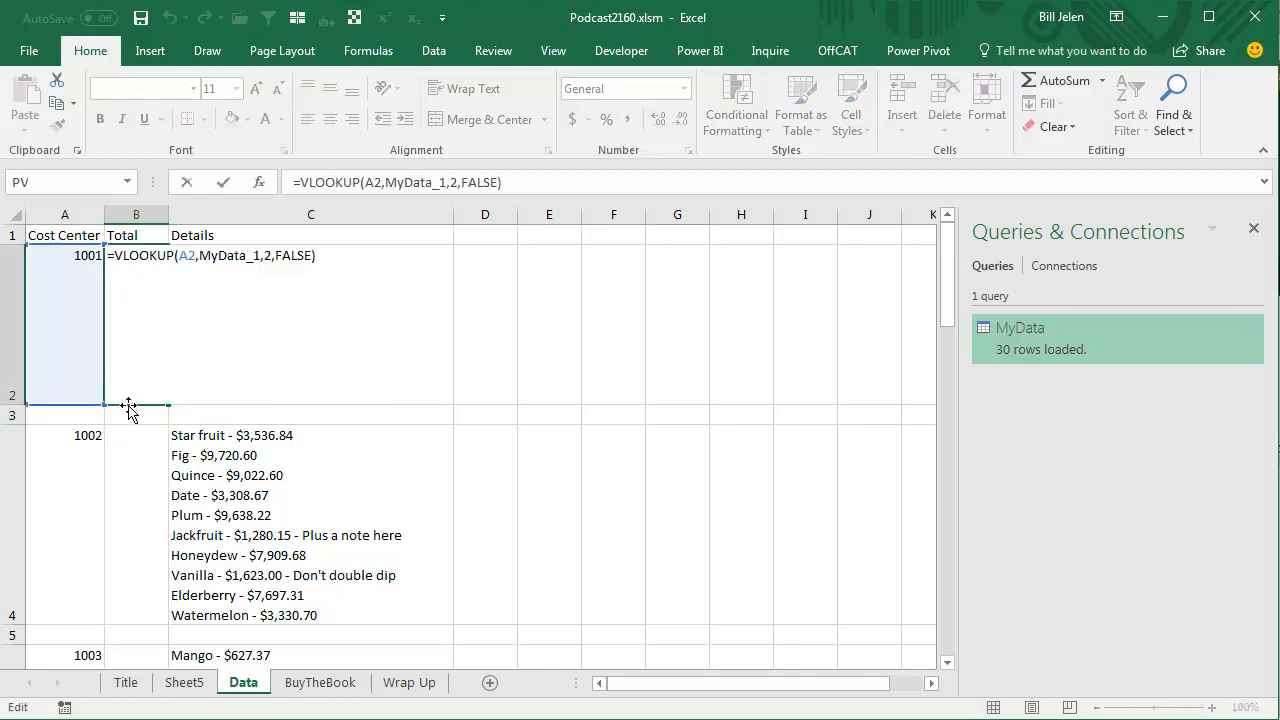
{"action": "key", "text": "Tab"}
{"action": "key", "text": "shift+Tab"}
{"action": "key", "text": "ctrl+c"}
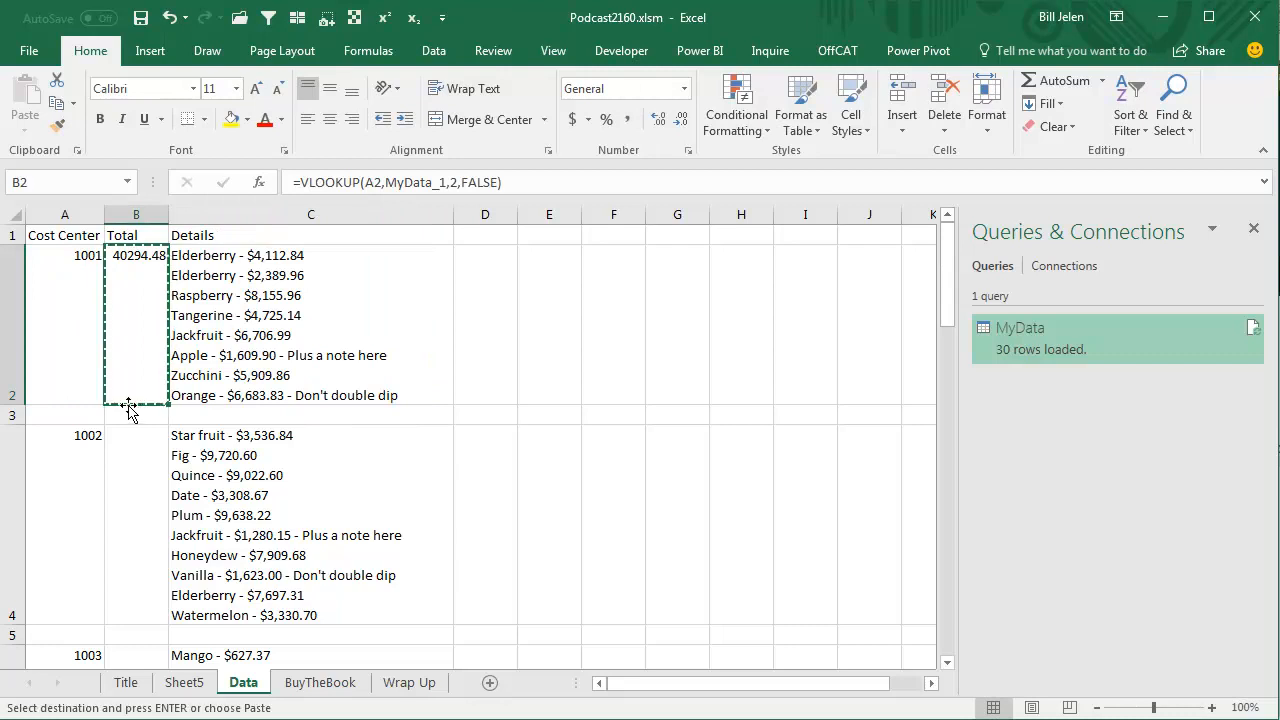
{"action": "key", "text": "shift+Down"}
{"action": "key", "text": "shift+Down"}
{"action": "key", "text": "shift+Down"}
{"action": "key", "text": "shift+Down"}
{"action": "key", "text": "shift+Down"}
{"action": "key", "text": "shift+Down"}
{"action": "key", "text": "shift+Down"}
{"action": "key", "text": "shift+Down"}
{"action": "key", "text": "shift+Down"}
{"action": "key", "text": "shift+Down"}
{"action": "key", "text": "shift+Down"}
{"action": "key", "text": "shift+Down"}
{"action": "key", "text": "shift+Down"}
{"action": "key", "text": "shift+Down"}
{"action": "key", "text": "shift+Down"}
{"action": "key", "text": "shift+Down"}
{"action": "key", "text": "shift+Down"}
{"action": "key", "text": "shift+Down"}
{"action": "key", "text": "shift+Down"}
{"action": "key", "text": "shift+Down"}
{"action": "key", "text": "shift+Down"}
{"action": "key", "text": "shift+Down"}
{"action": "key", "text": "shift+Down"}
{"action": "key", "text": "shift+Down"}
{"action": "key", "text": "shift+Down"}
{"action": "key", "text": "shift+Down"}
{"action": "key", "text": "shift+Down"}
{"action": "key", "text": "shift+Down"}
{"action": "key", "text": "shift+Down"}
{"action": "key", "text": "shift+Down"}
{"action": "key", "text": "shift+Down"}
{"action": "key", "text": "shift+Down"}
{"action": "key", "text": "shift+Down"}
{"action": "key", "text": "shift+Down"}
{"action": "key", "text": "shift+Down"}
{"action": "key", "text": "shift+Down"}
{"action": "key", "text": "shift+Down"}
{"action": "key", "text": "shift+Down"}
{"action": "key", "text": "shift+Down"}
{"action": "key", "text": "shift+Down"}
{"action": "key", "text": "shift+Up"}
{"action": "key", "text": "shift+Up"}
{"action": "key", "text": "shift+Up"}
{"action": "key", "text": "shift+Up"}
{"action": "key", "text": "shift+Up"}
{"action": "key", "text": "shift+Up"}
{"action": "key", "text": "shift+Up"}
{"action": "key", "text": "shift+Up"}
{"action": "key", "text": "shift+Up"}
{"action": "key", "text": "shift+Up"}
{"action": "key", "text": "shift+Up"}
{"action": "key", "text": "shift+Up"}
{"action": "key", "text": "shift+Up"}
{"action": "key", "text": "shift+Up"}
{"action": "key", "text": "shift+Up"}
{"action": "key", "text": "shift+Up"}
{"action": "key", "text": "shift+Up"}
{"action": "key", "text": "shift+Up"}
{"action": "key", "text": "shift+Up"}
{"action": "key", "text": "shift+Up"}
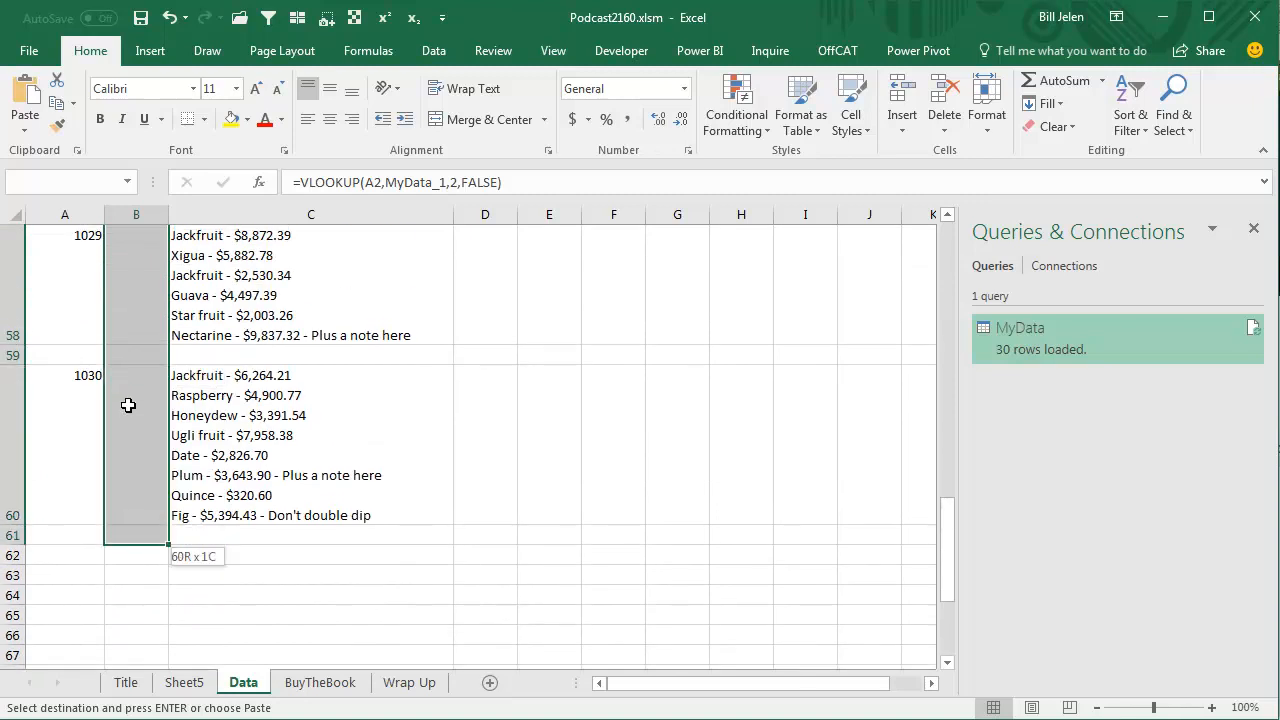
{"action": "key", "text": "ctrl+v"}
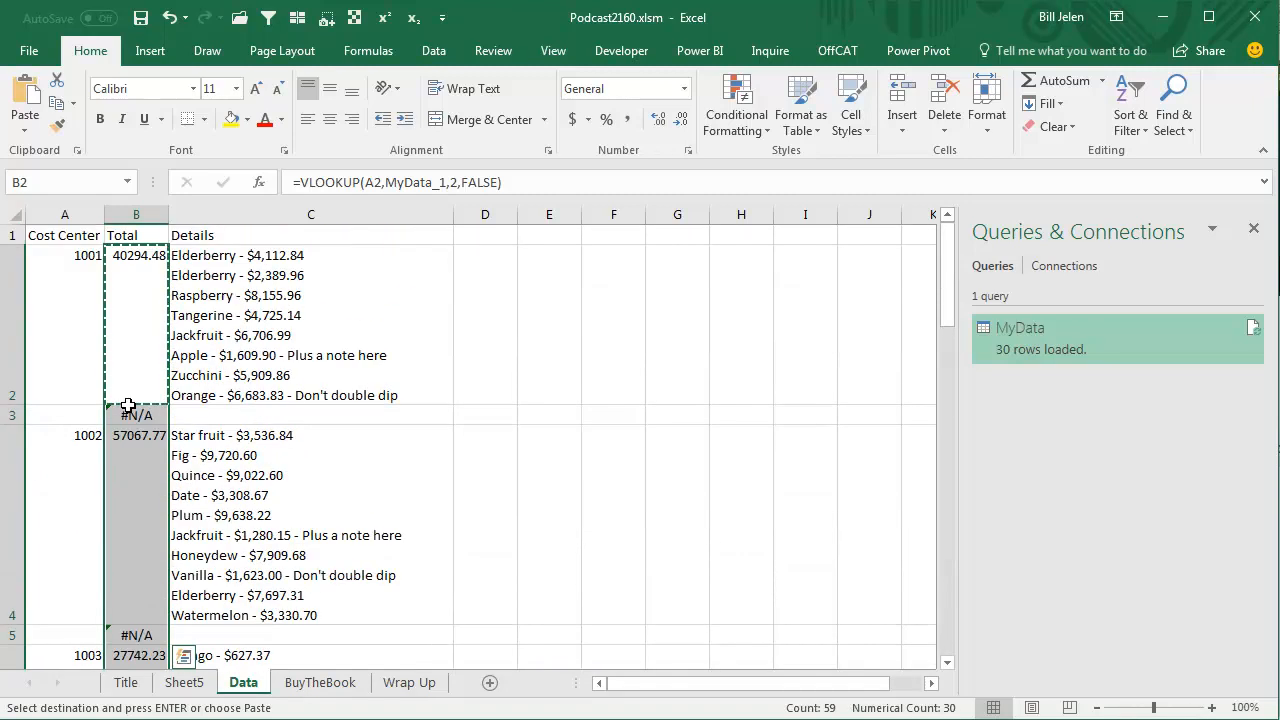
- Wrap the lookup in IFNA with an empty string, =IFNA(VLOOKUP(A2,MyData_1,2,FALSE),""), across the whole selected Total range
{"action": "key", "text": "F2"}
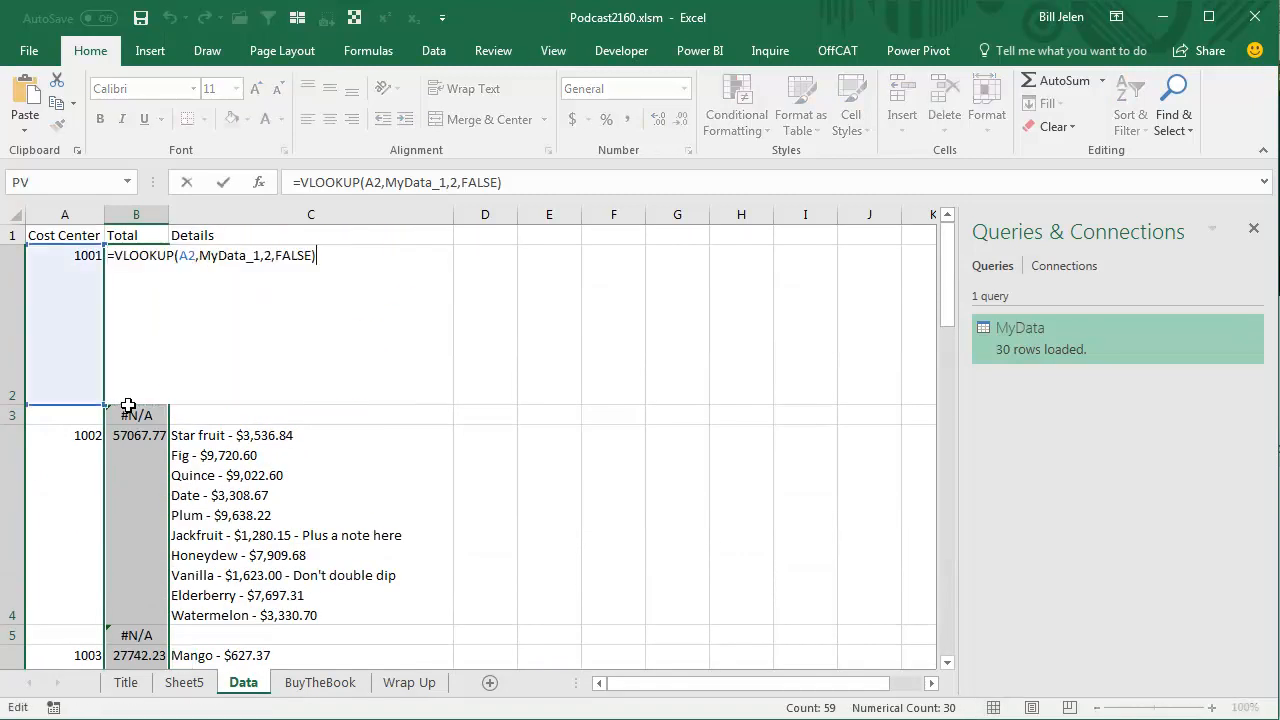
{"action": "key", "text": "Home"}
{"action": "key", "text": "Right"}
{"action": "type", "text": "IFNA("}
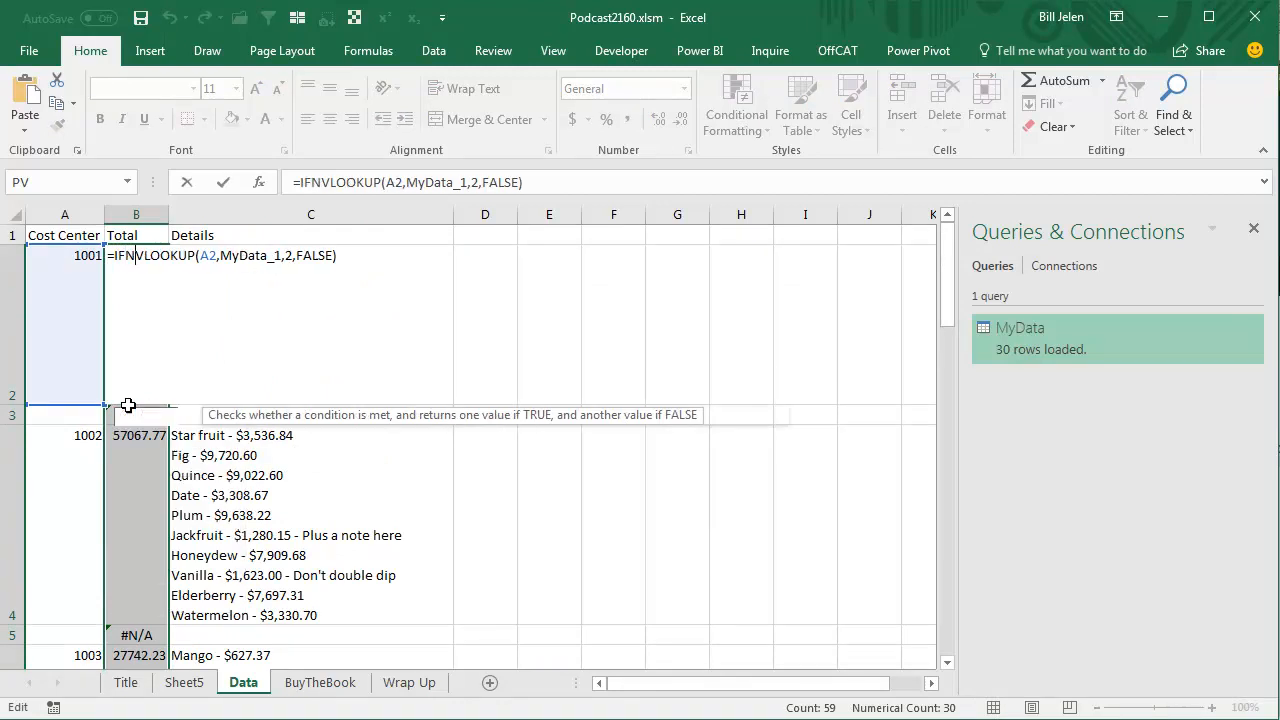
{"action": "type", "text": ",\"\")"}
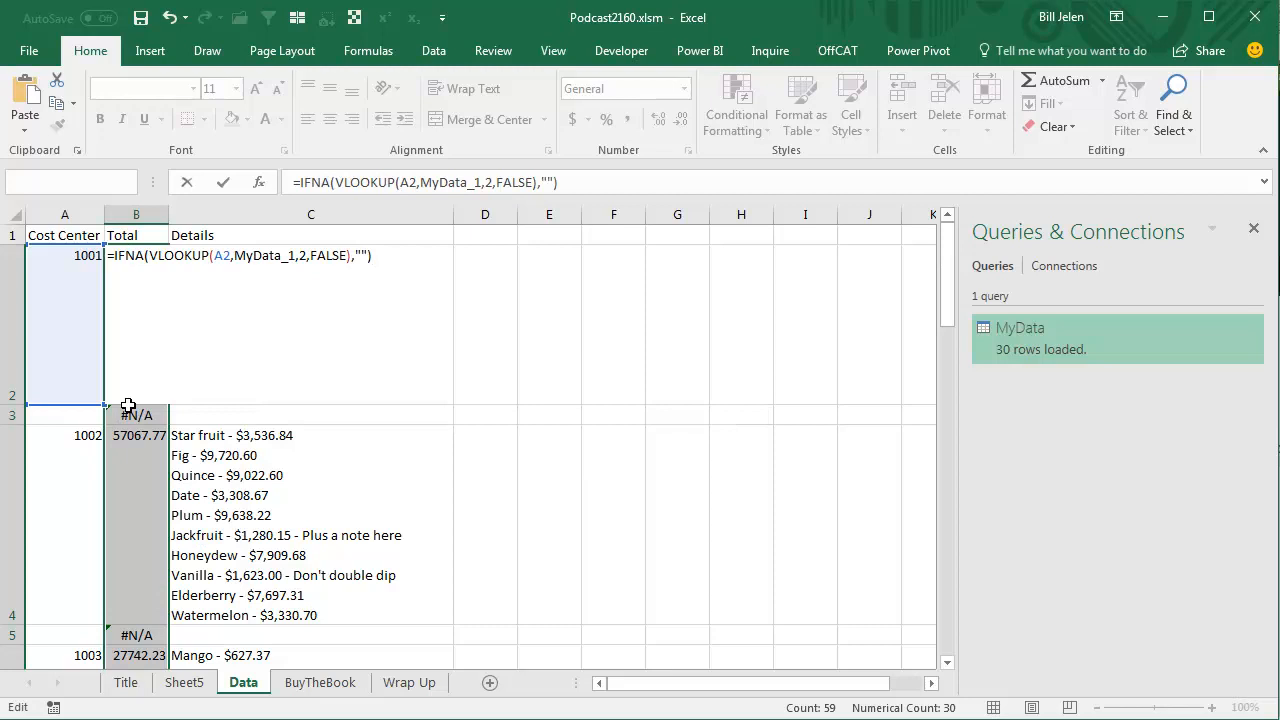
{"action": "key", "text": "ctrl+Return"}
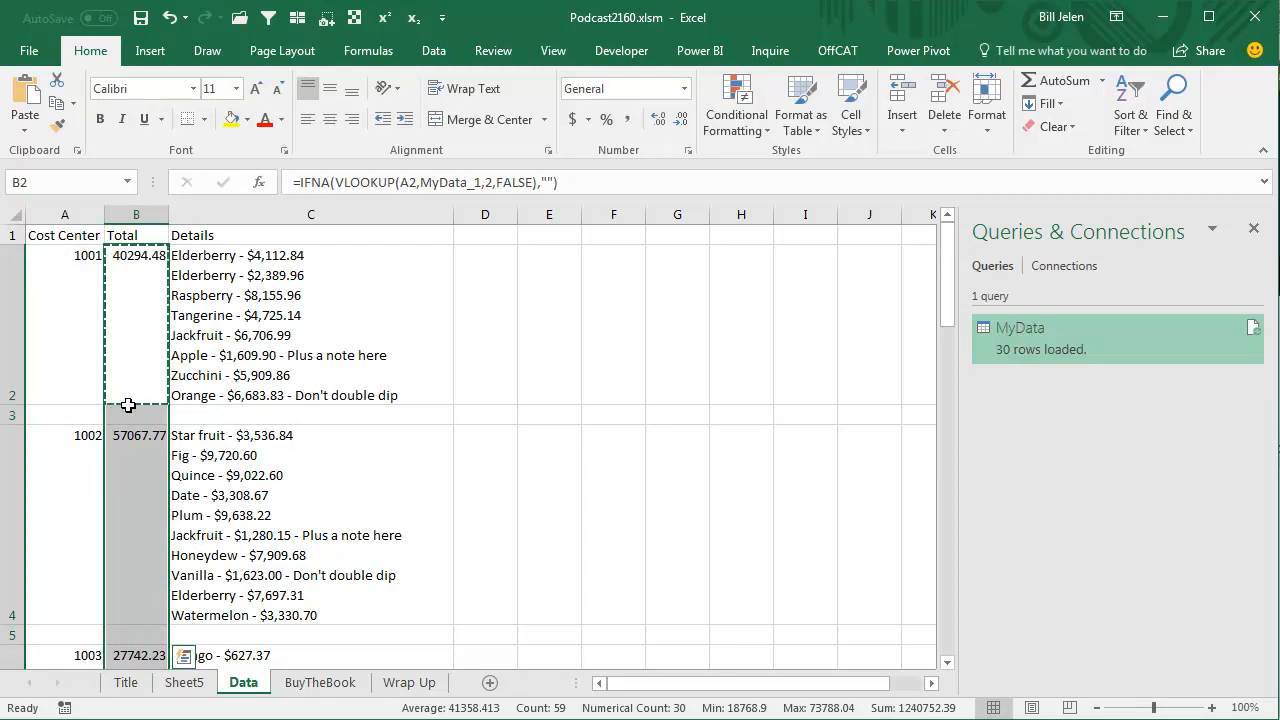
- Verify cost center 1003's total by entering =627.37+7264.25+6066.01+4010.66+9773.94 in E6 and comparing it with B6
{"action": "scroll", "coordinate": [306, 532], "scroll_direction": "down", "scroll_amount": 1}
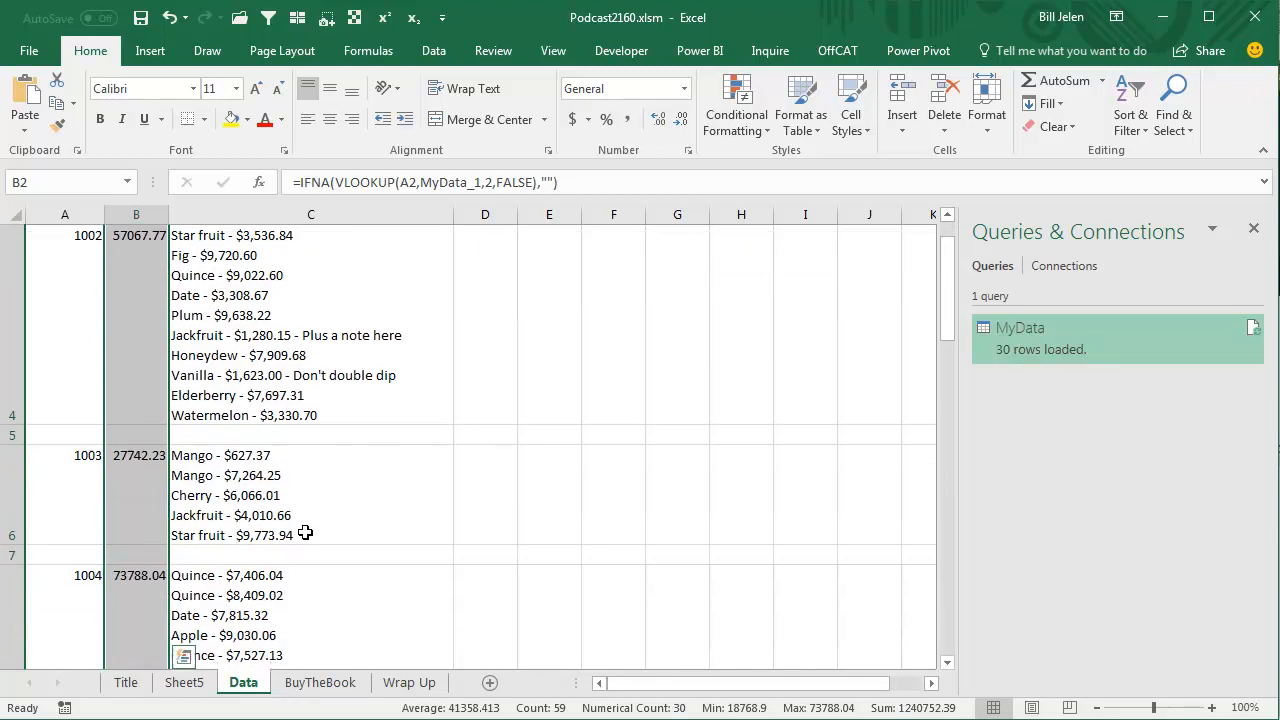
{"action": "left_click", "coordinate": [566, 488]}
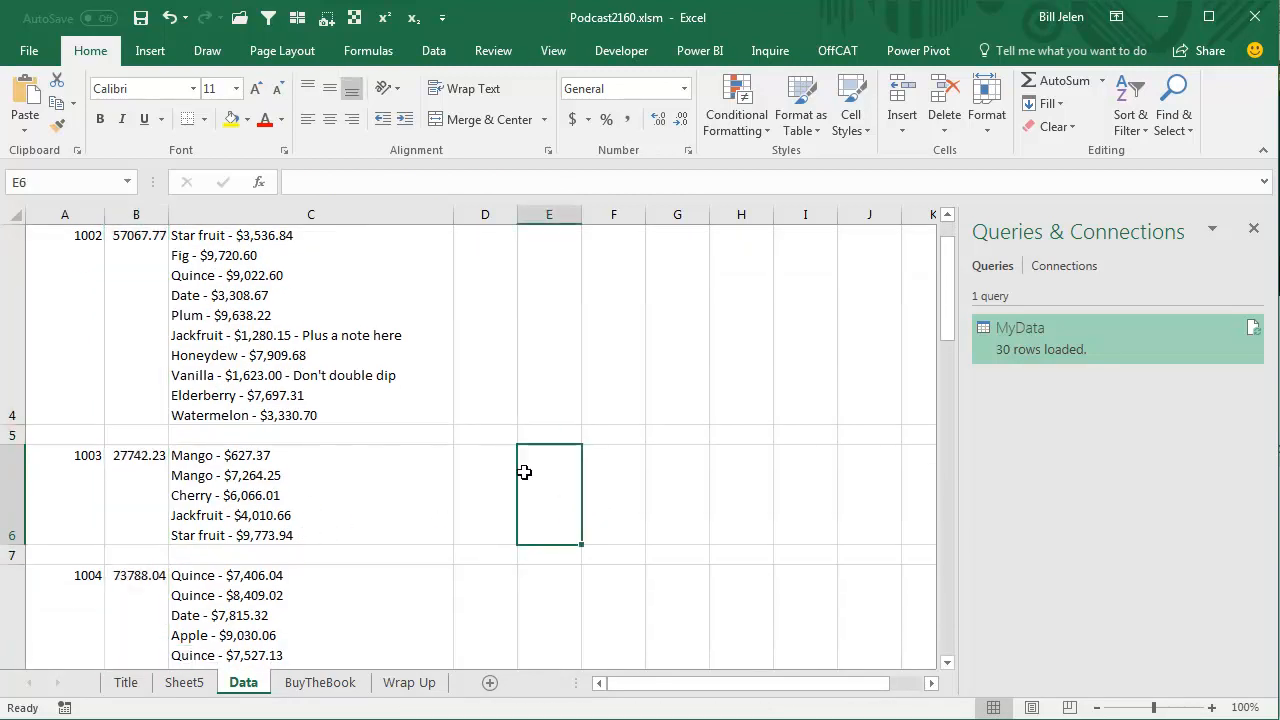
{"action": "type", "text": "=627"}
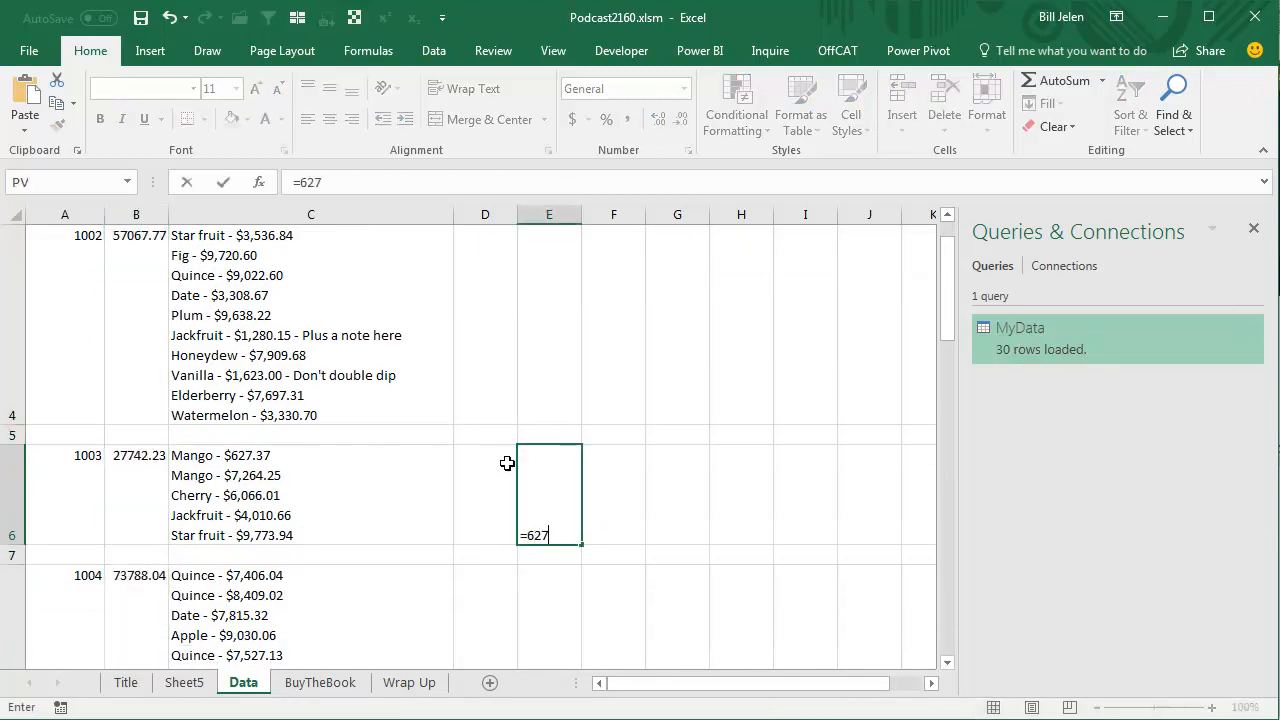
{"action": "type", "text": ".37+7264."}
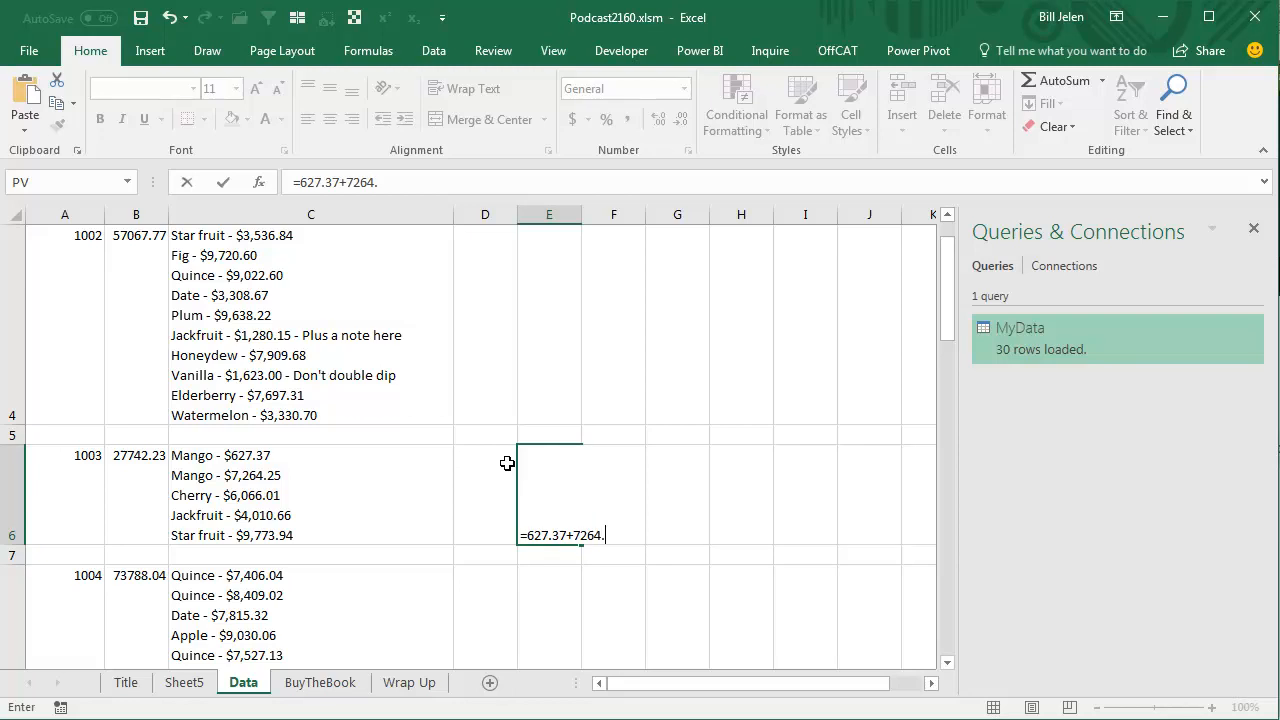
{"action": "type", "text": "25+6066.01+"}
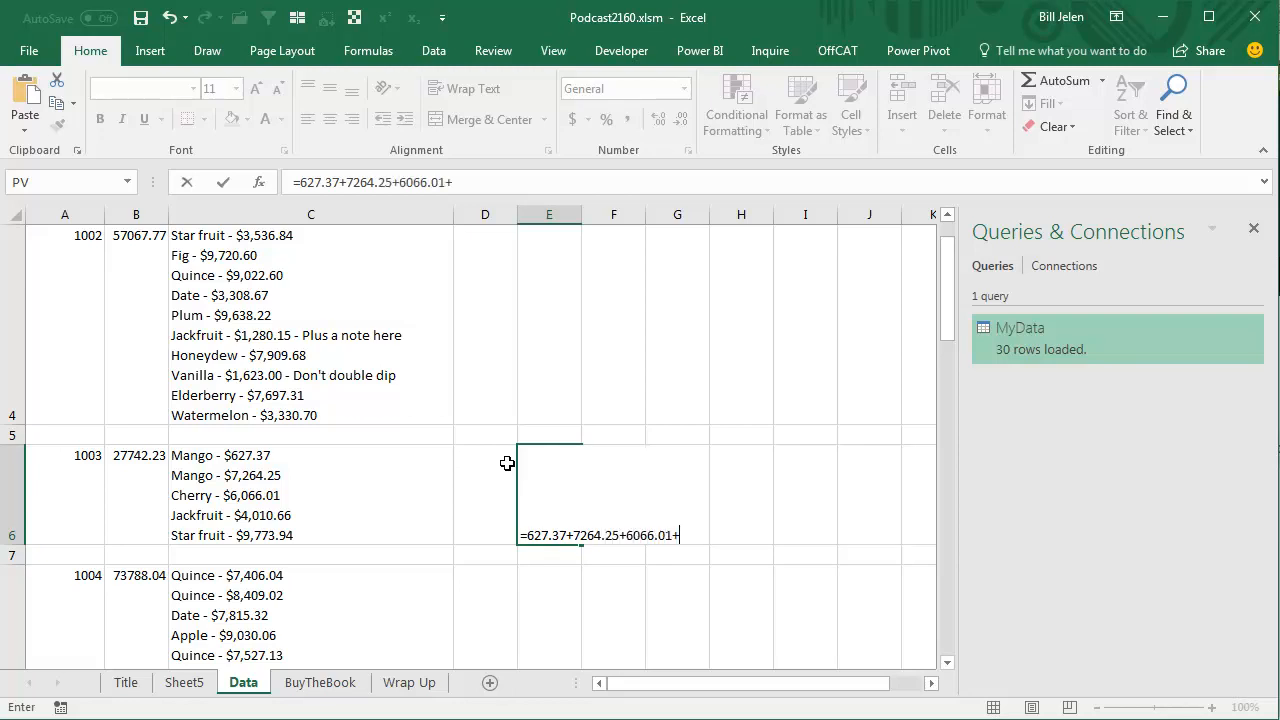
{"action": "type", "text": "4010/66"}
{"action": "key", "text": "BackSpace"}
{"action": "key", "text": "BackSpace"}
{"action": "key", "text": "BackSpace"}
{"action": "type", "text": "66"}
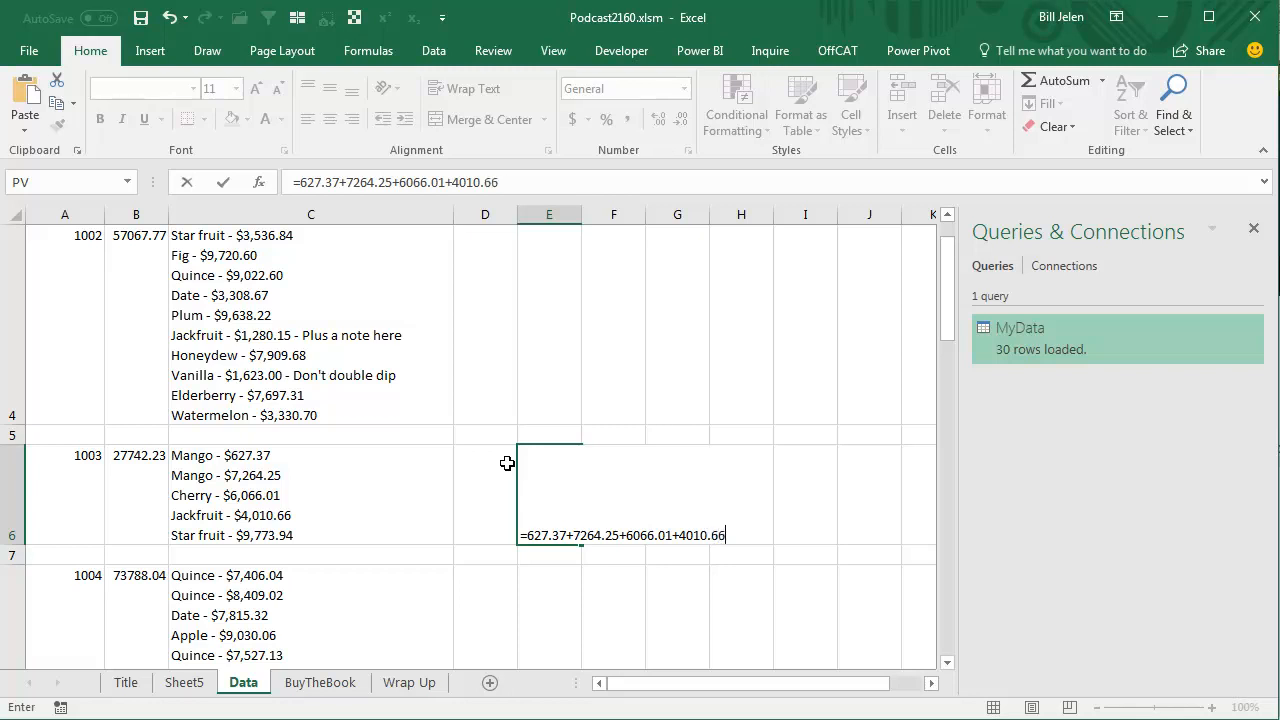
{"action": "type", "text": "+9773.94"}
{"action": "key", "text": "Return"}
{"action": "key", "text": "Up"}
{"action": "key", "text": "Left"}
{"action": "key", "text": "Left"}
{"action": "key", "text": "Left"}
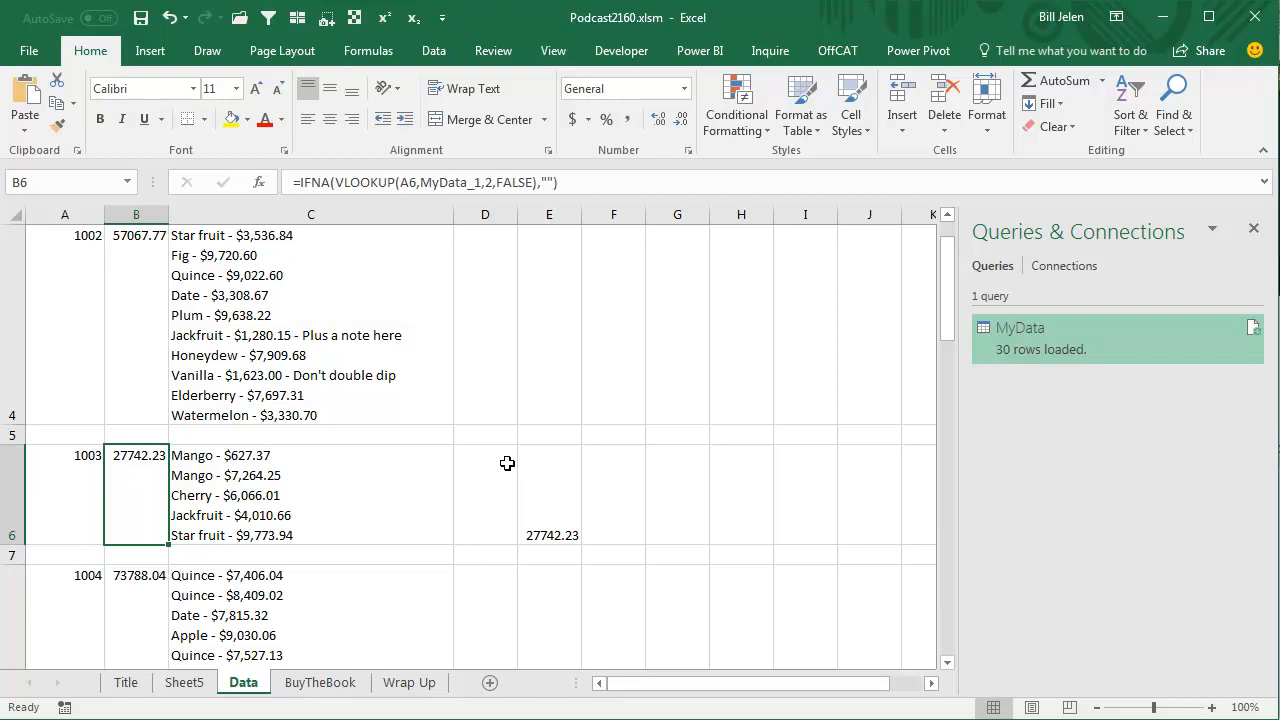
- Clear the check sum from E6 on the Data sheet
{"action": "key", "text": "Right"}
{"action": "key", "text": "Right"}
{"action": "key", "text": "Right"}
{"action": "key", "text": "Delete"}
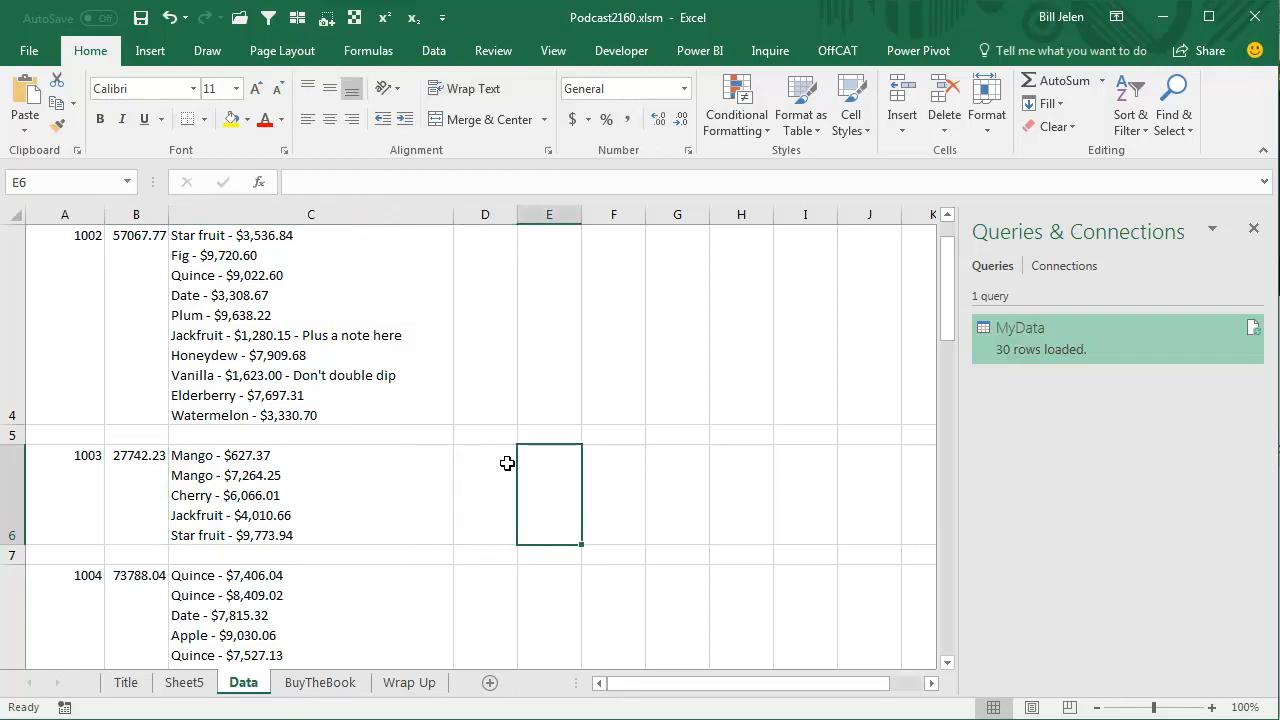
- Change the Zucchini amount in cost center 1001's Details cell, C2, to $6,909.86
{"action": "key", "text": "ctrl+Home"}
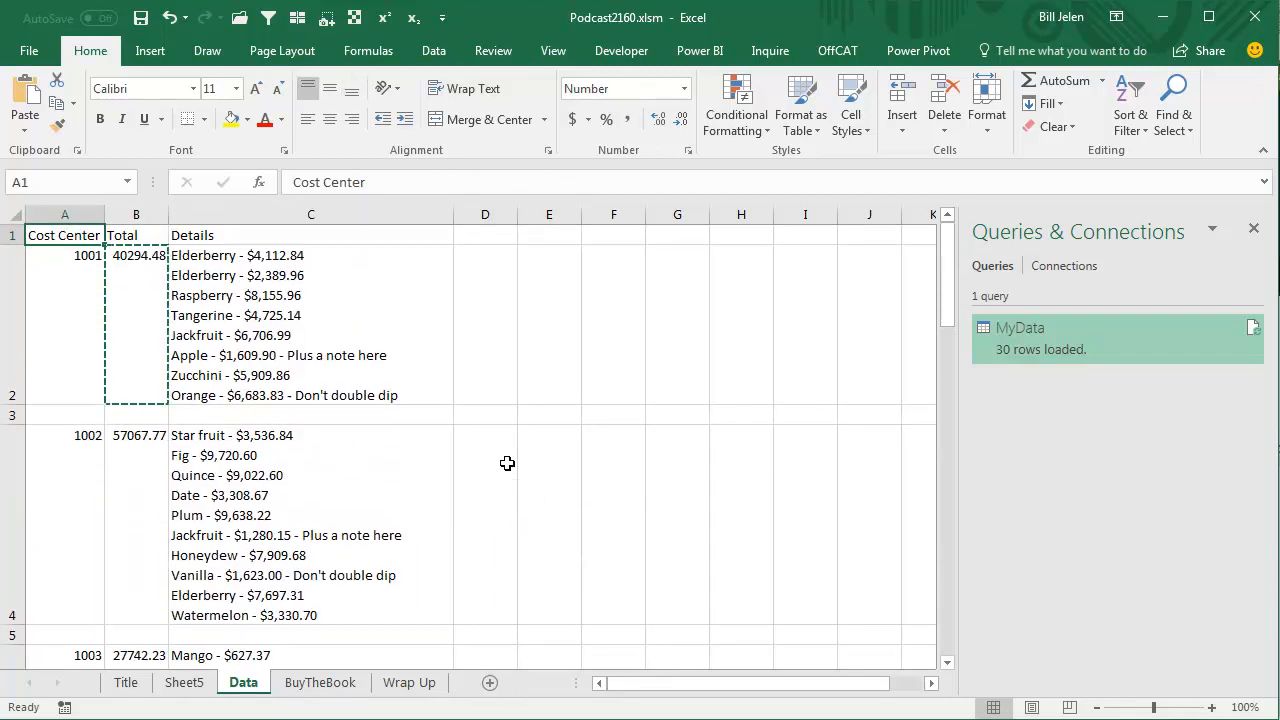
{"action": "key", "text": "Right"}
{"action": "key", "text": "Down"}
{"action": "key", "text": "Right"}
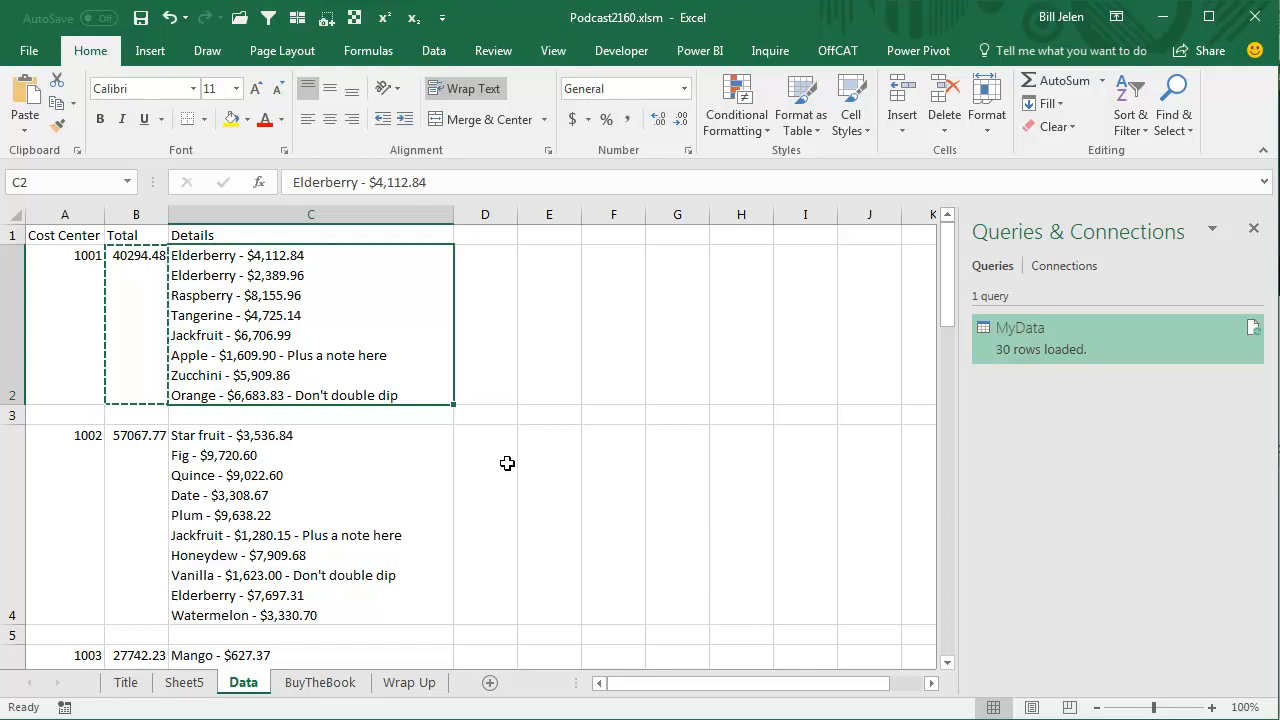
{"action": "key", "text": "F2"}
{"action": "key", "text": "Up"}
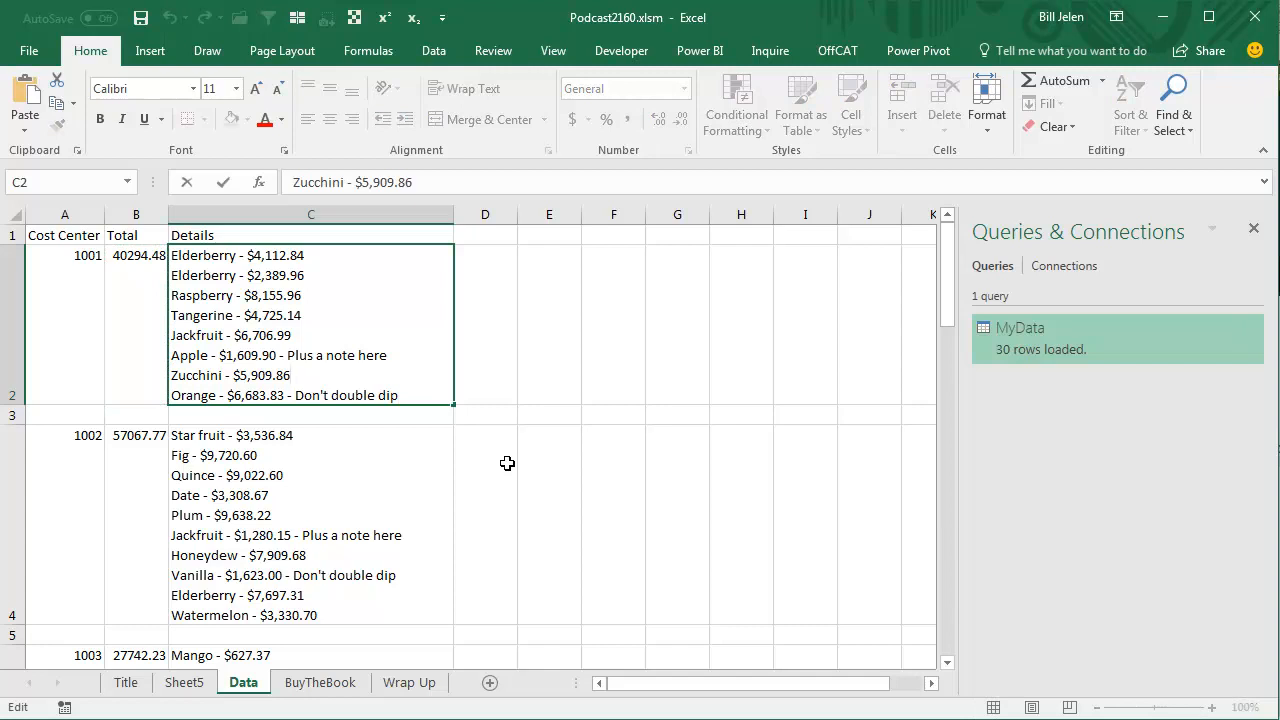
{"action": "key", "text": "Left"}
{"action": "key", "text": "Left"}
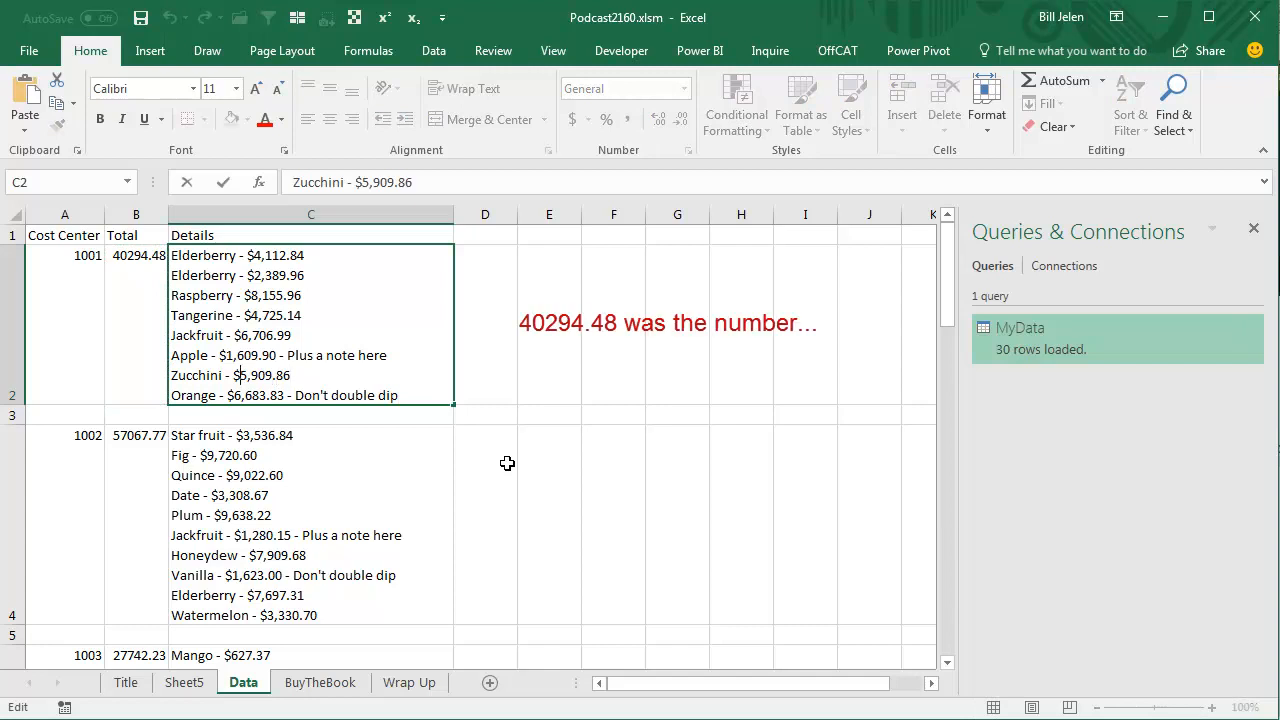
{"action": "key", "text": "shift+Left"}
{"action": "type", "text": "6"}
{"action": "key", "text": "Up"}
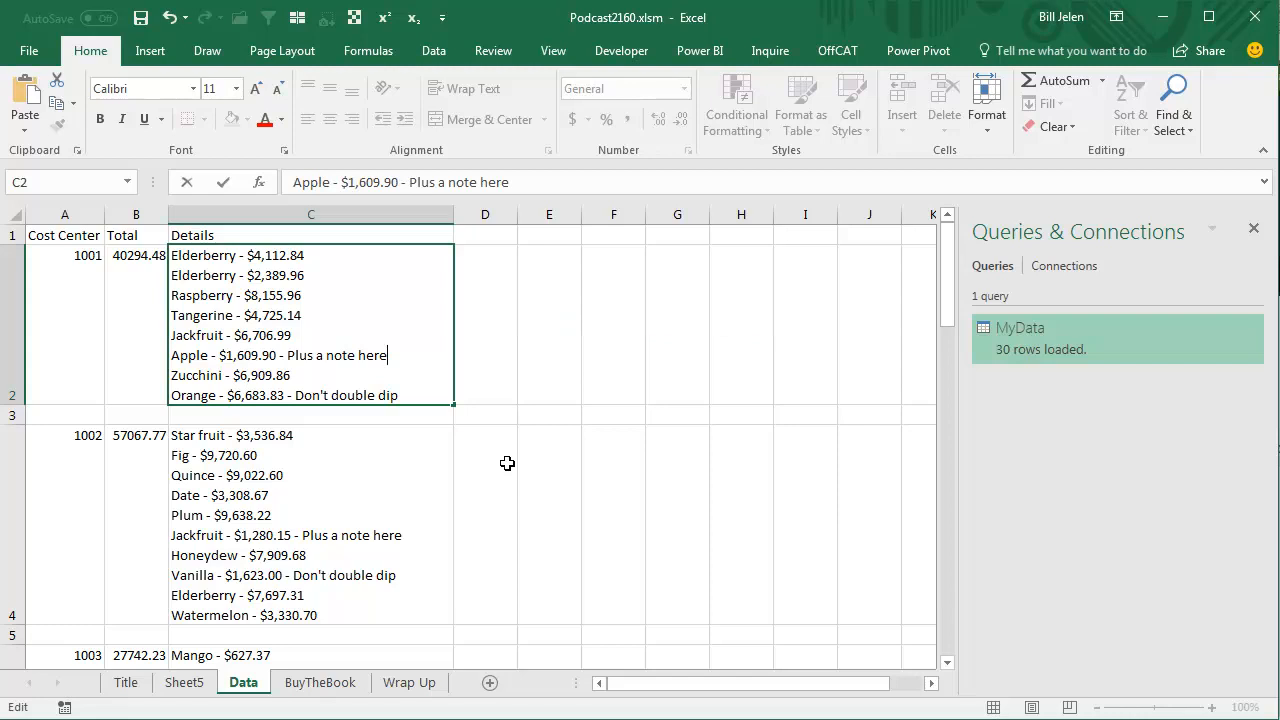
- Insert the line "Something - $1000 - Just added" below the Apple line in C2 and commit the edit
{"action": "key", "text": "alt+Return"}
{"action": "type", "text": "Some"}
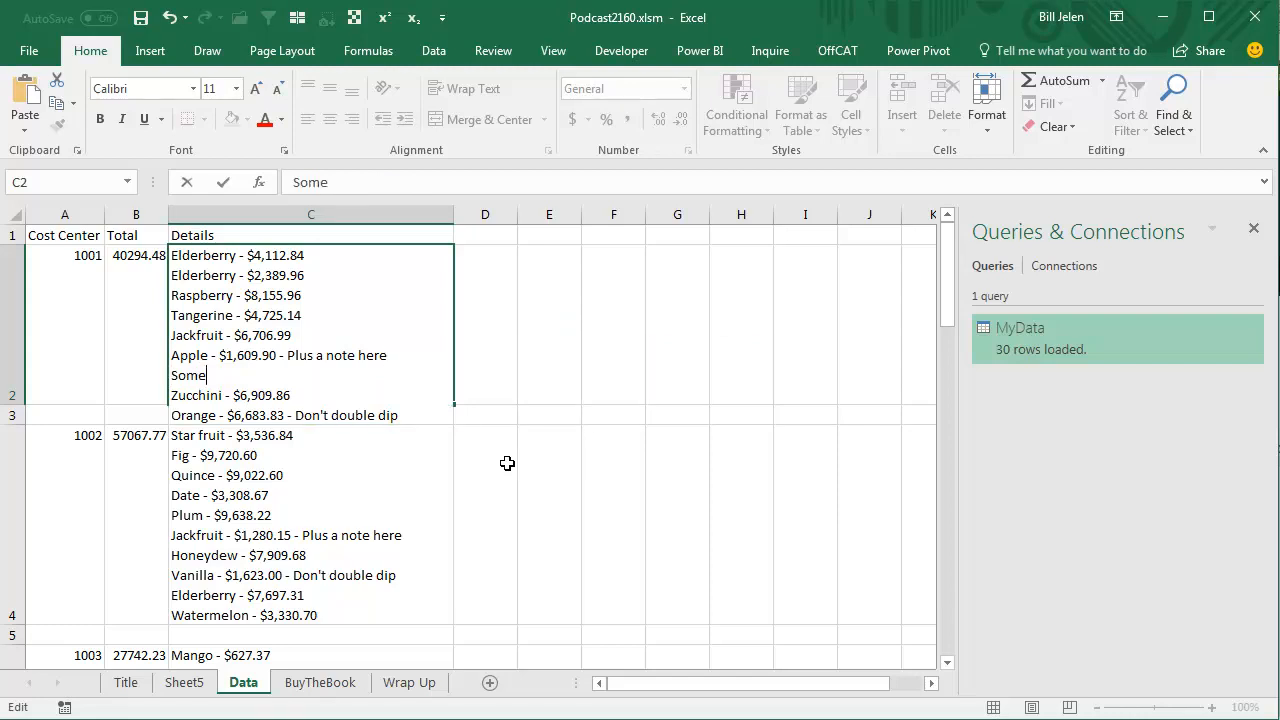
{"action": "type", "text": "thing - $1000 - J"}
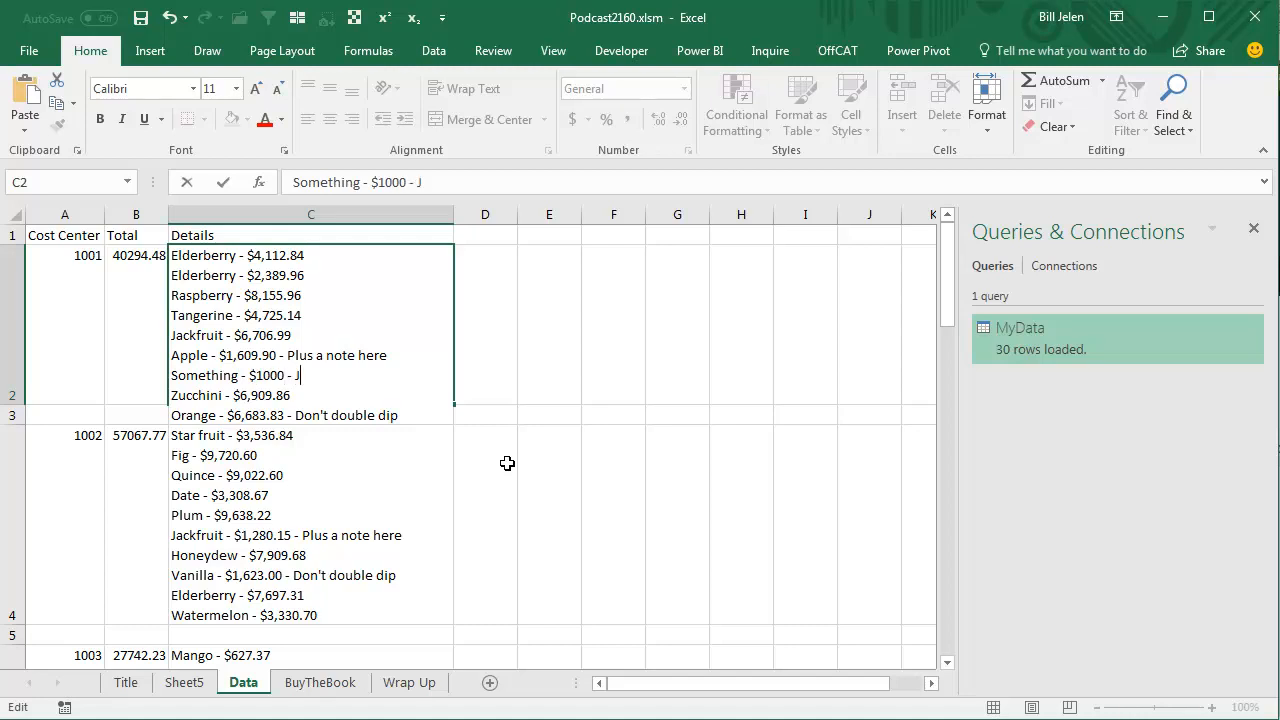
{"action": "type", "text": "ust added"}
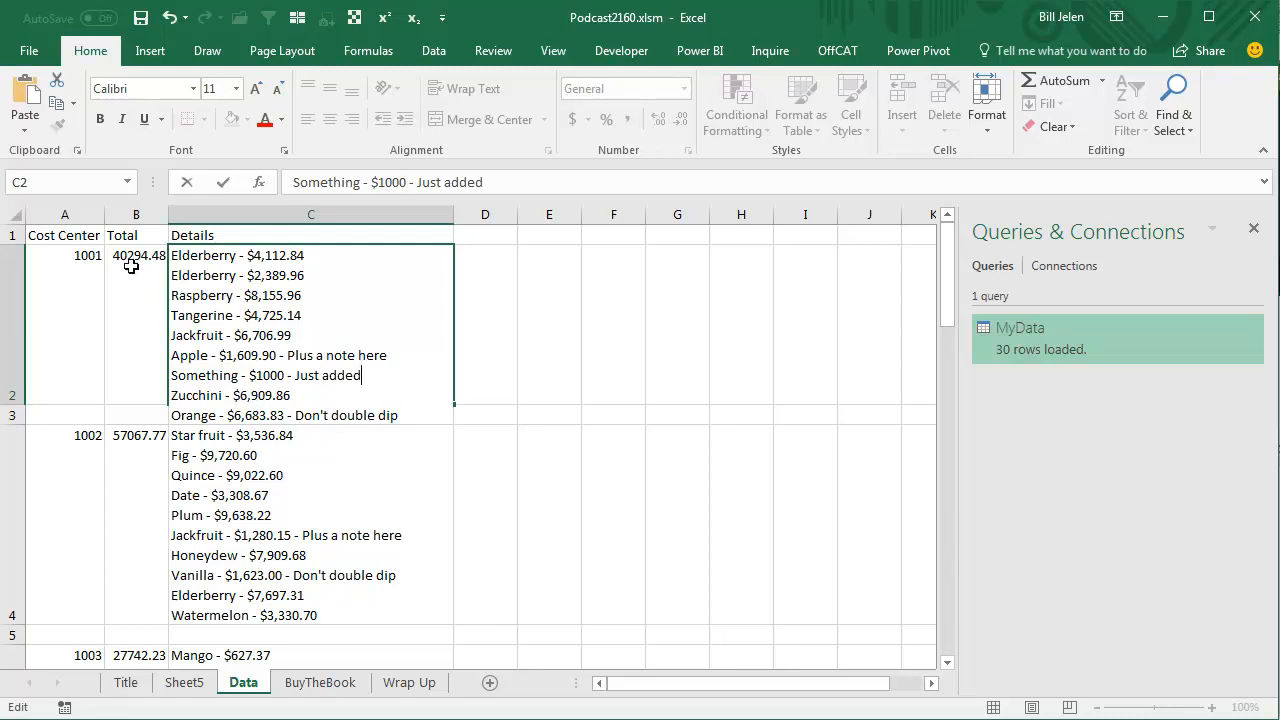
{"action": "key", "text": "Return"}
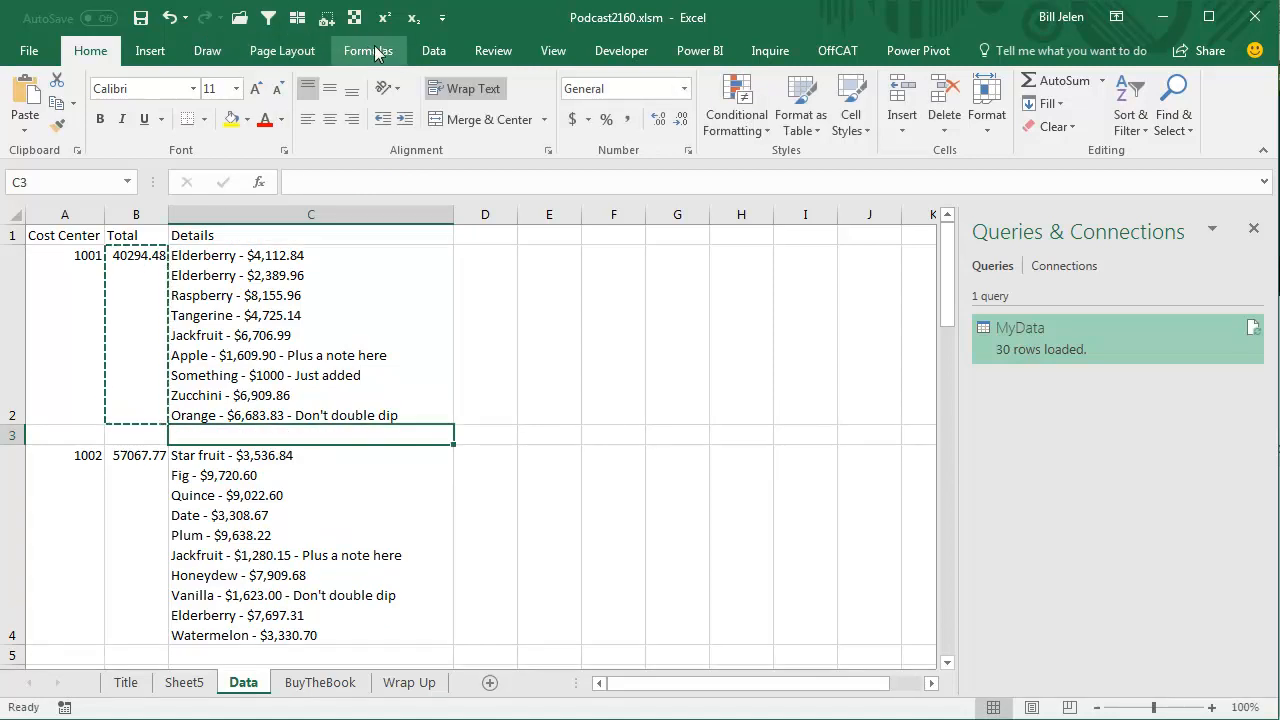
- Refresh all queries in the workbook so the totals pick up the edited details
{"action": "left_click", "coordinate": [433, 52]}
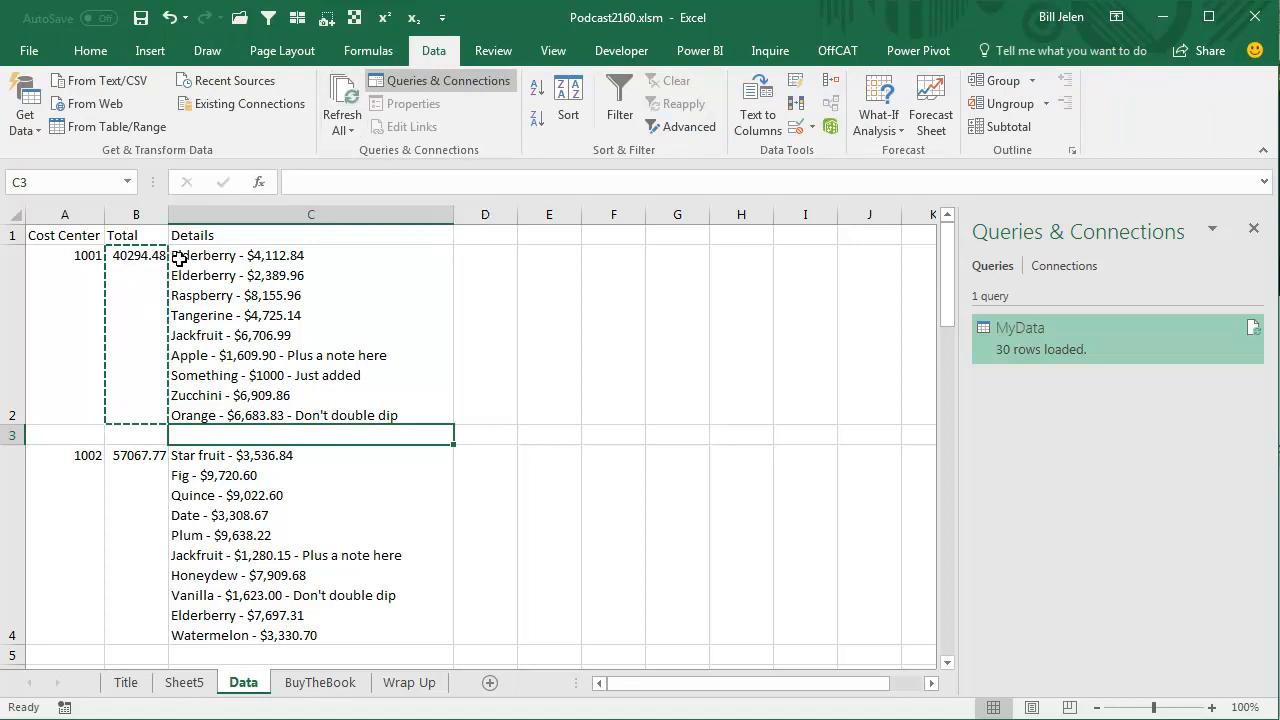
{"action": "left_click", "coordinate": [342, 100]}
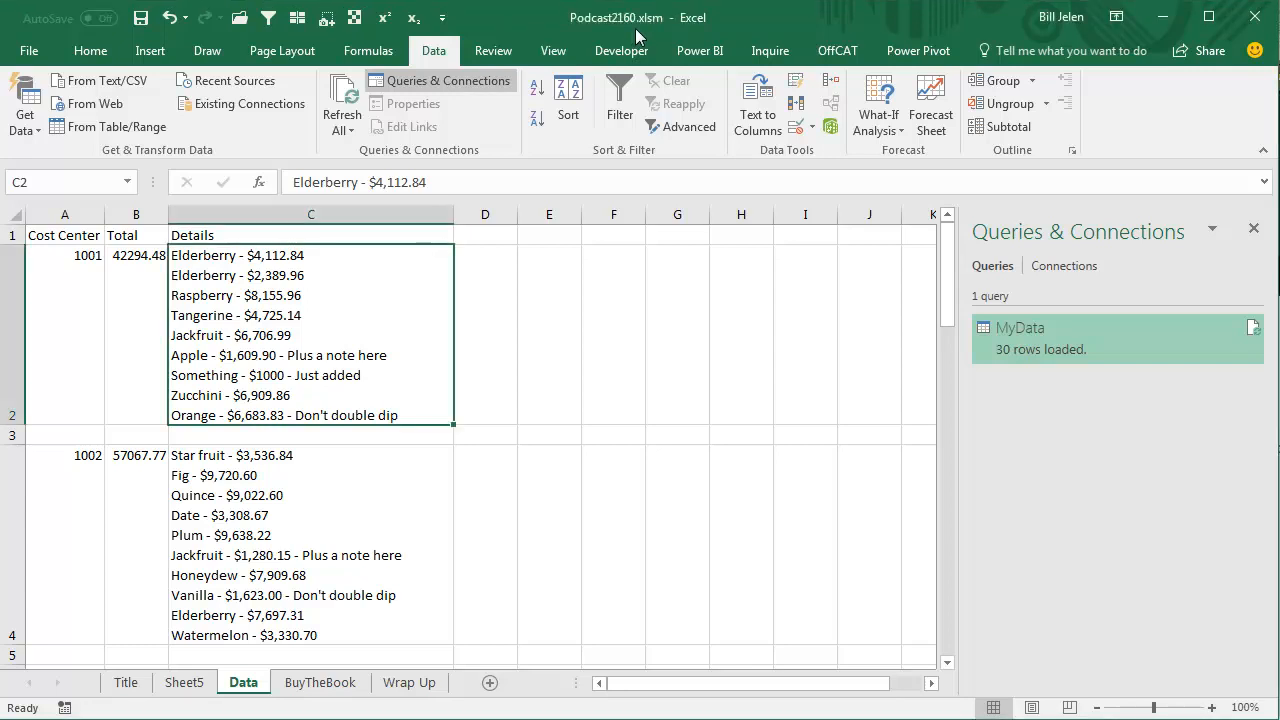
- In the VBA editor, add a Worksheet_Change event procedure to the Data sheet's code that runs ActiveWorkbook.RefreshAll
{"action": "key", "text": "alt+F11"}
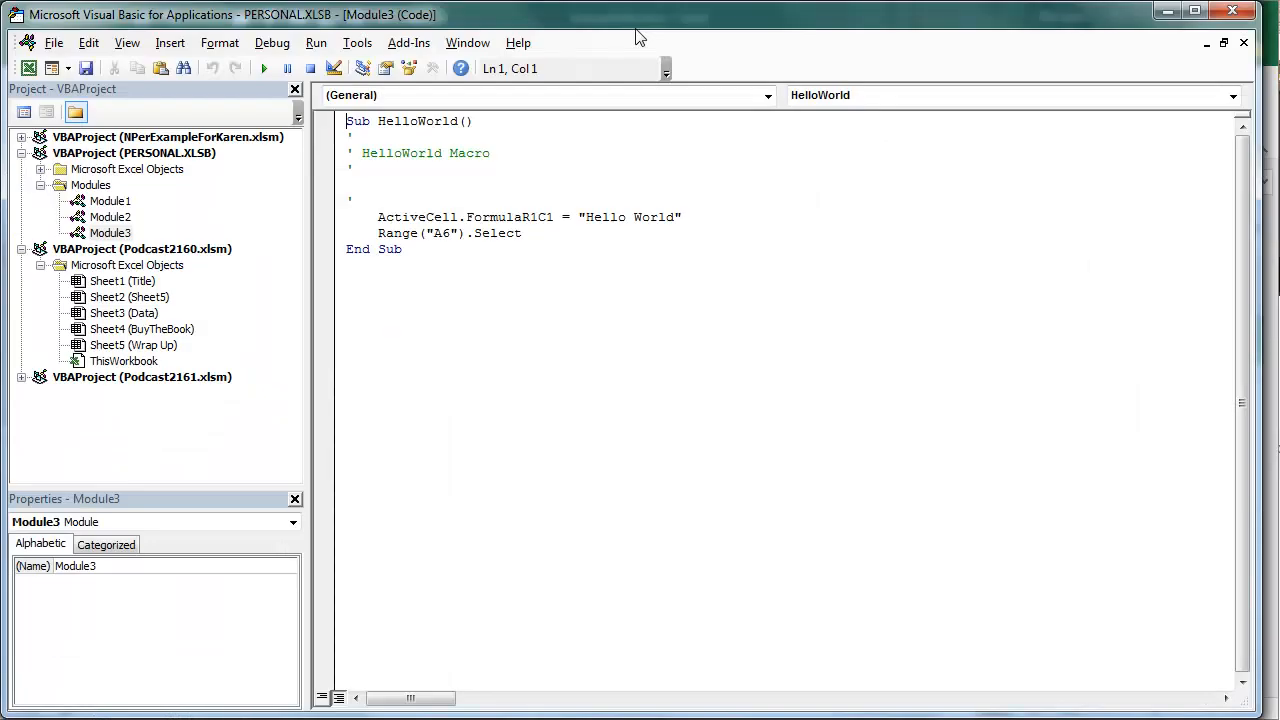
{"action": "double_click", "coordinate": [148, 313]}
{"action": "left_click", "coordinate": [767, 95]}
{"action": "left_click", "coordinate": [740, 130]}
{"action": "left_click", "coordinate": [850, 100]}
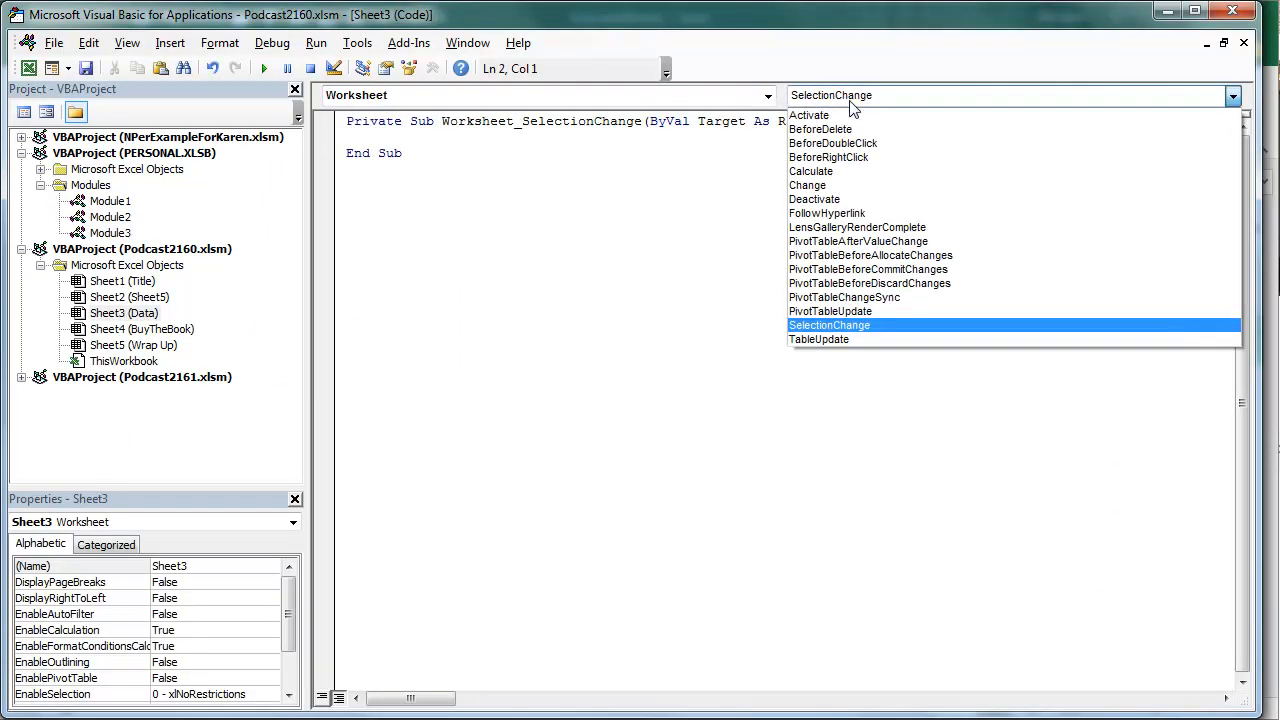
{"action": "left_click", "coordinate": [815, 185]}
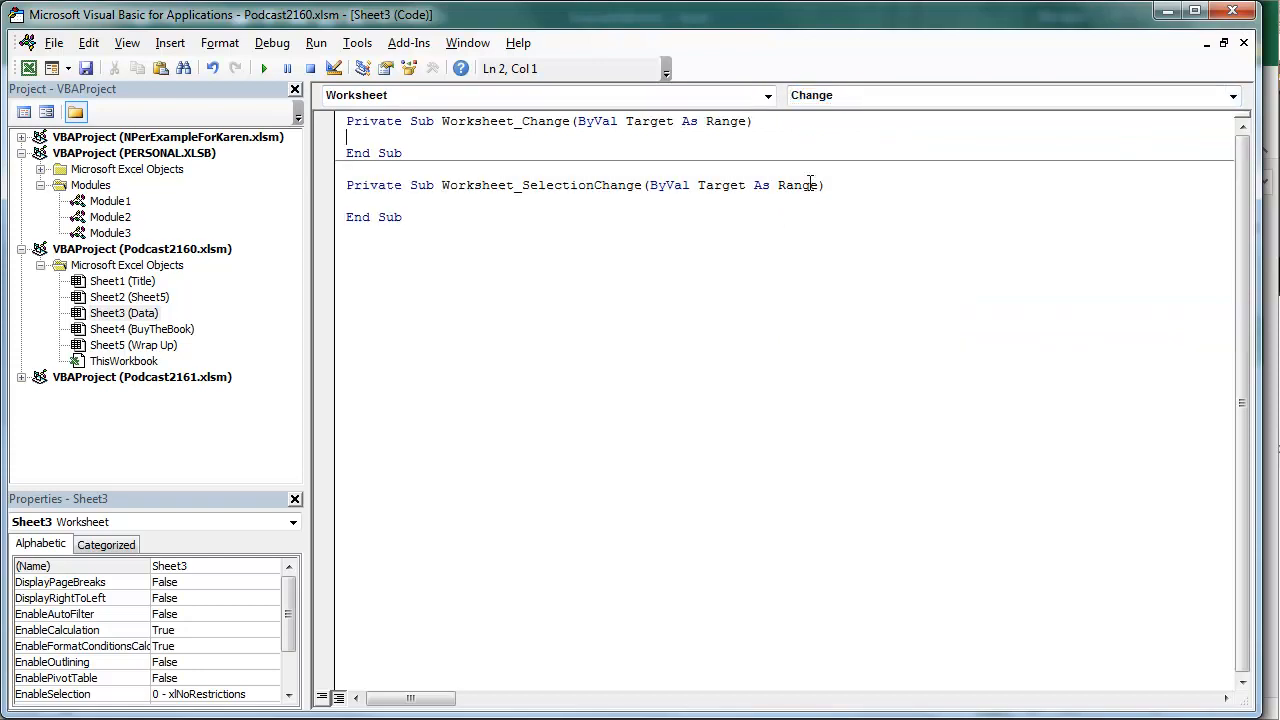
{"action": "type", "text": "ActiveWorkbook.RefreshAll"}
- Delete the empty Worksheet_SelectionChange procedure from the Data sheet's code and return to the workbook
{"action": "key", "text": "ctrl+Down"}
{"action": "key", "text": "shift+Down"}
{"action": "key", "text": "shift+Down"}
{"action": "key", "text": "shift+Down"}
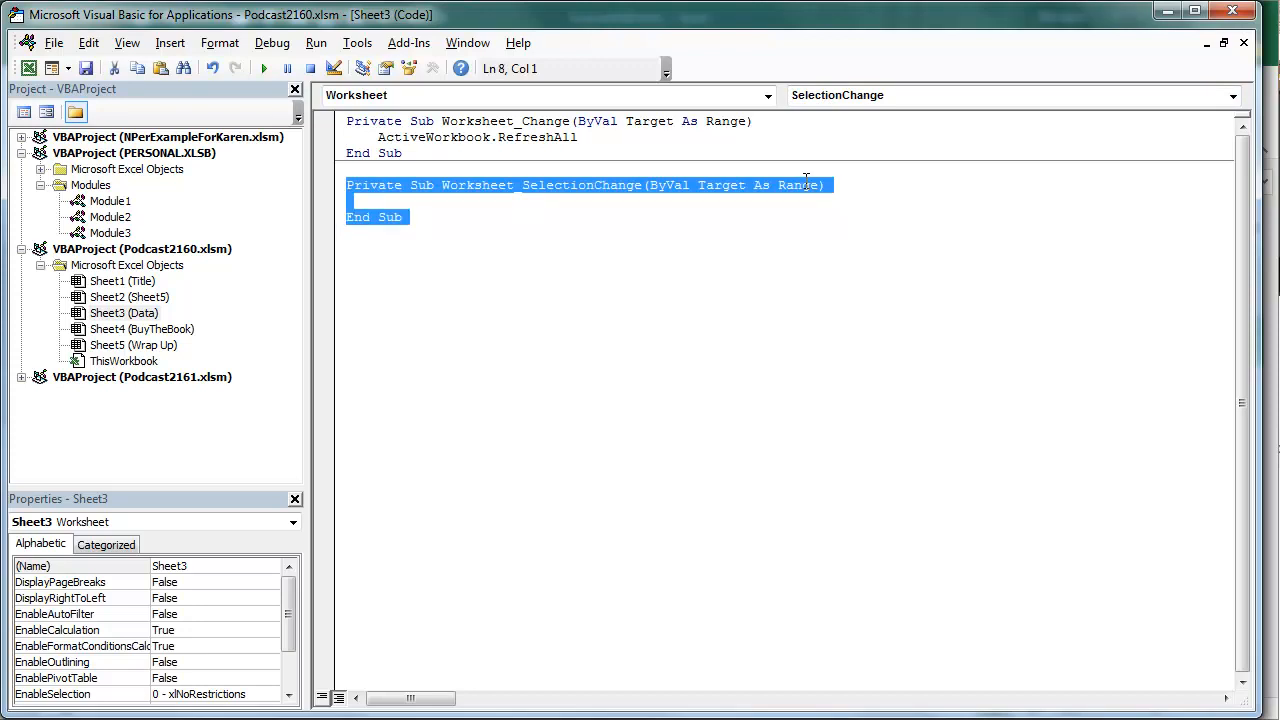
{"action": "key", "text": "Delete"}
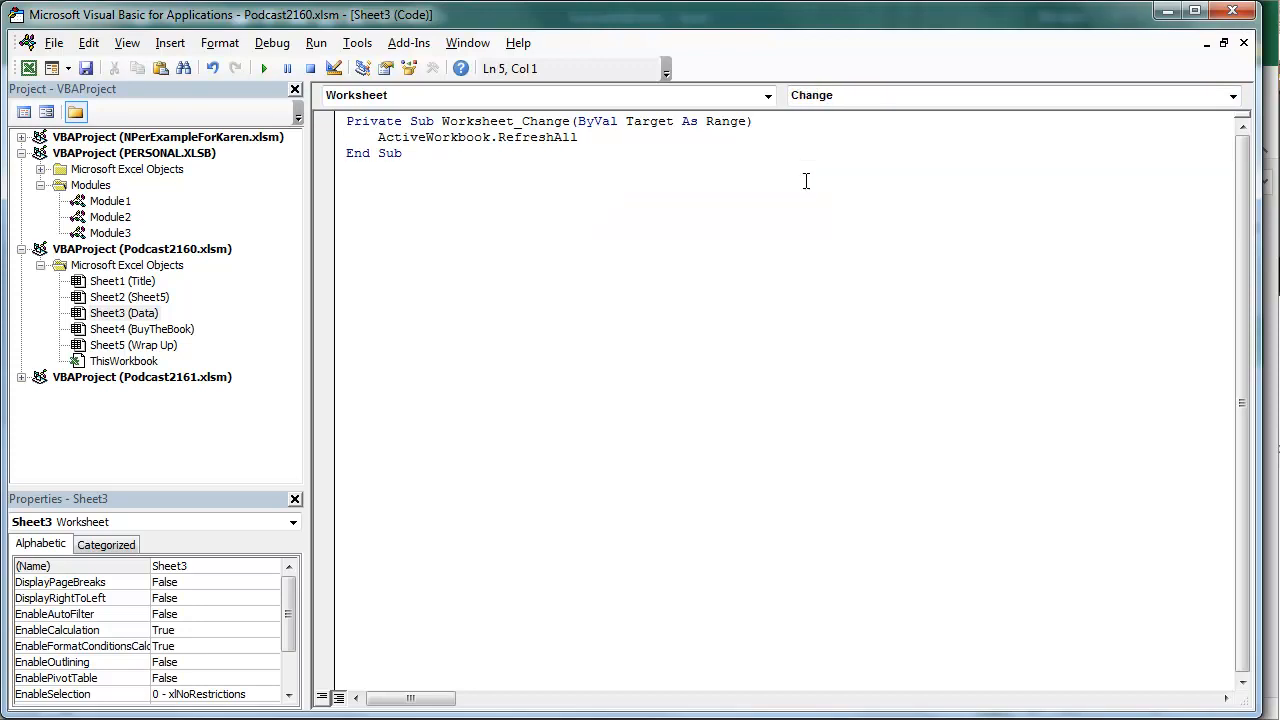
{"action": "left_click", "coordinate": [1218, 20]}
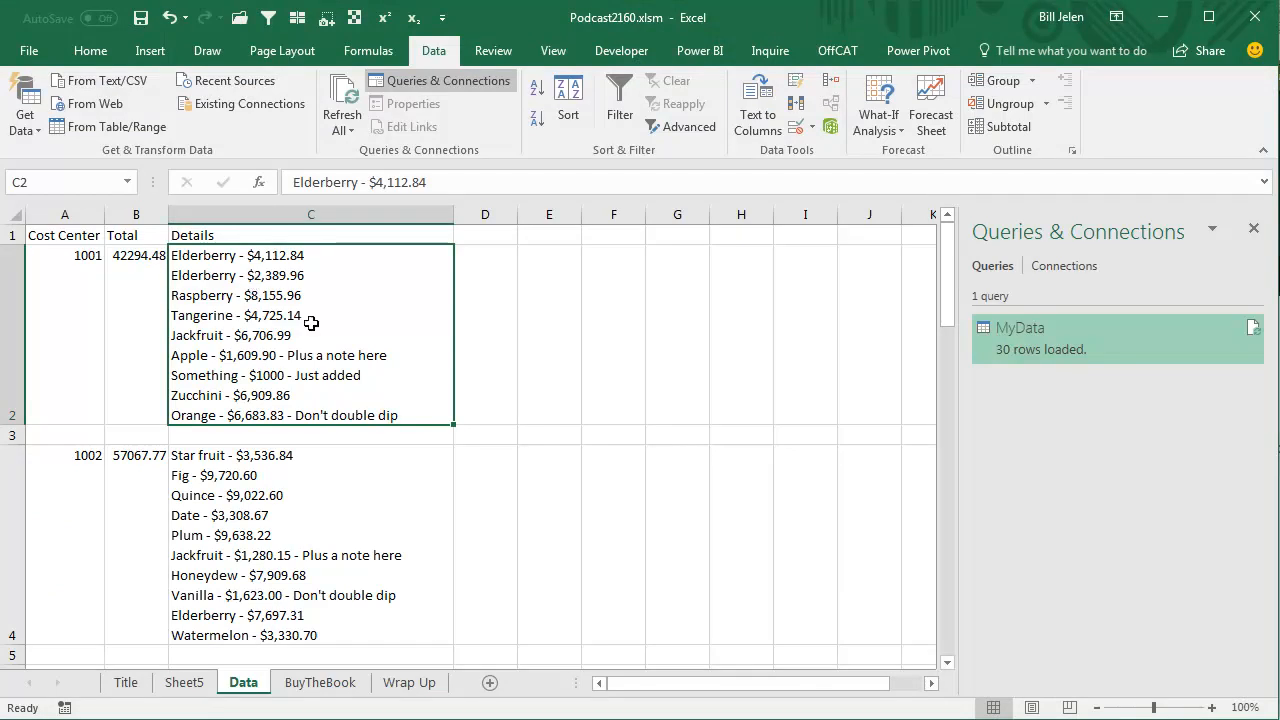
- Test the change event by replacing a character in the Raspberry amount in C2 with 1 and committing the edit
{"action": "key", "text": "F2"}
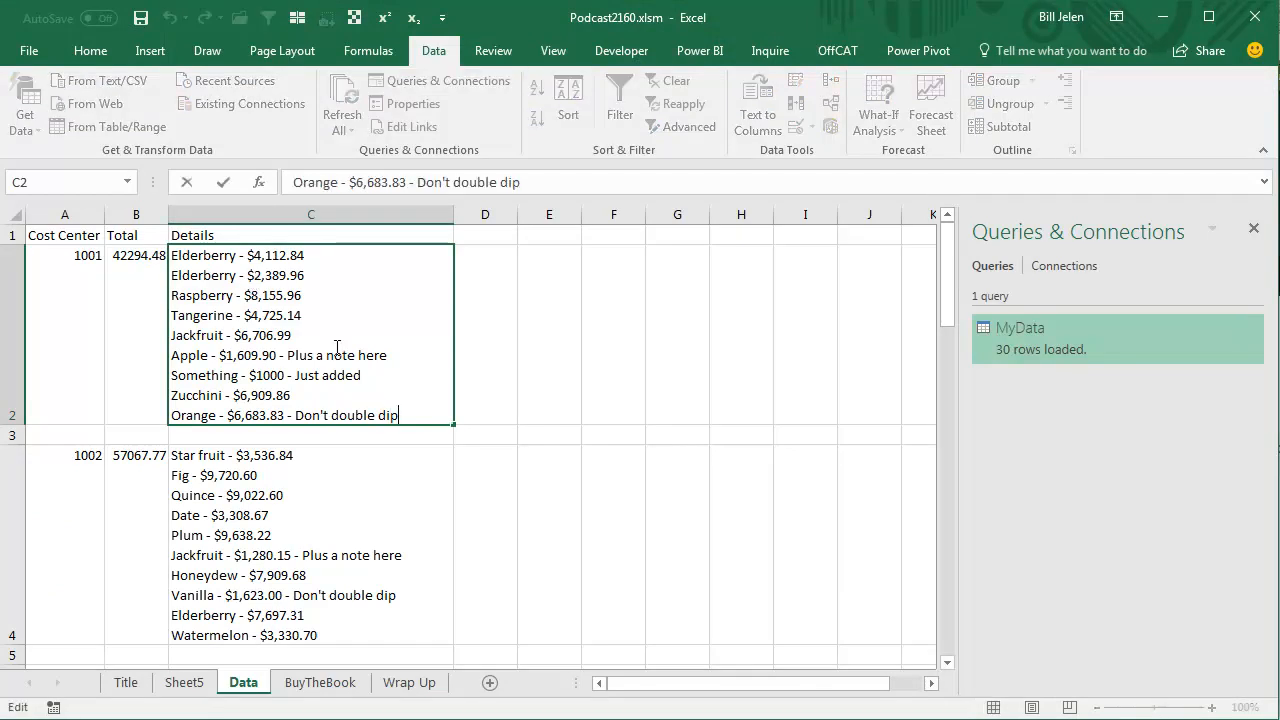
{"action": "key", "text": "Up"}
{"action": "key", "text": "Up"}
{"action": "key", "text": "Up"}
{"action": "key", "text": "Up"}
{"action": "key", "text": "Up"}
{"action": "key", "text": "Up"}
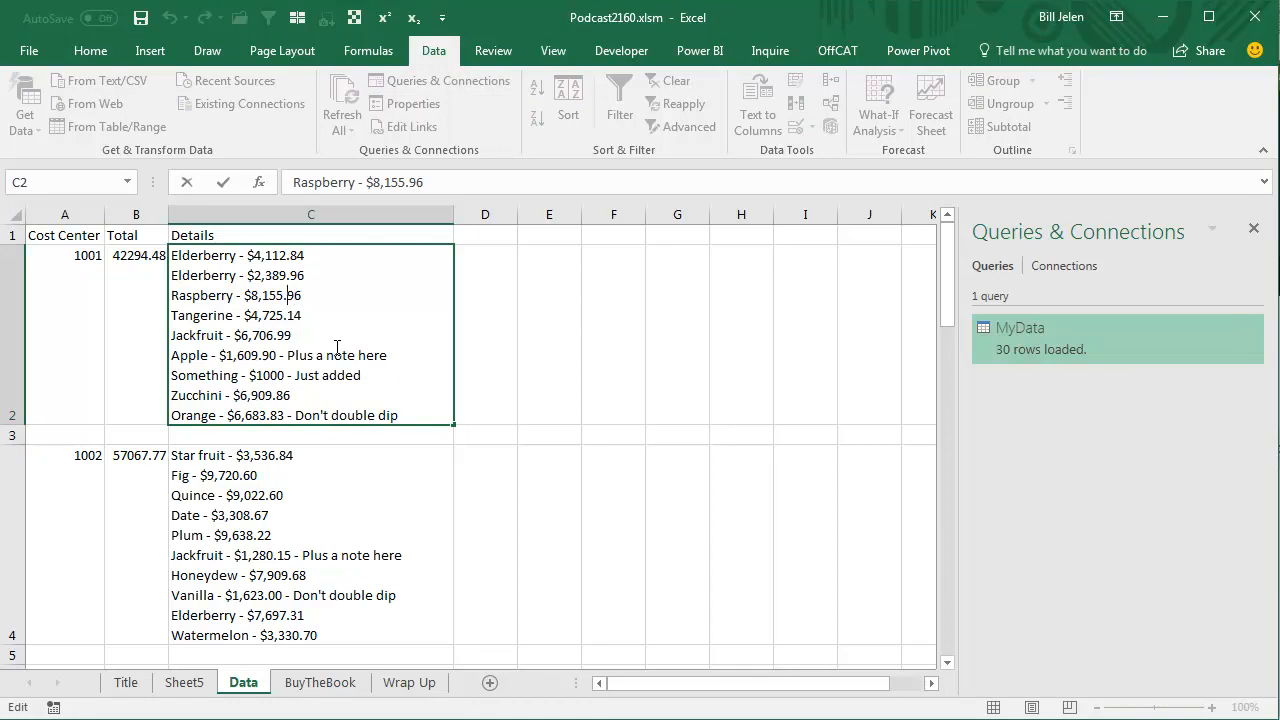
{"action": "key", "text": "Delete"}
{"action": "type", "text": "1"}
{"action": "key", "text": "Return"}
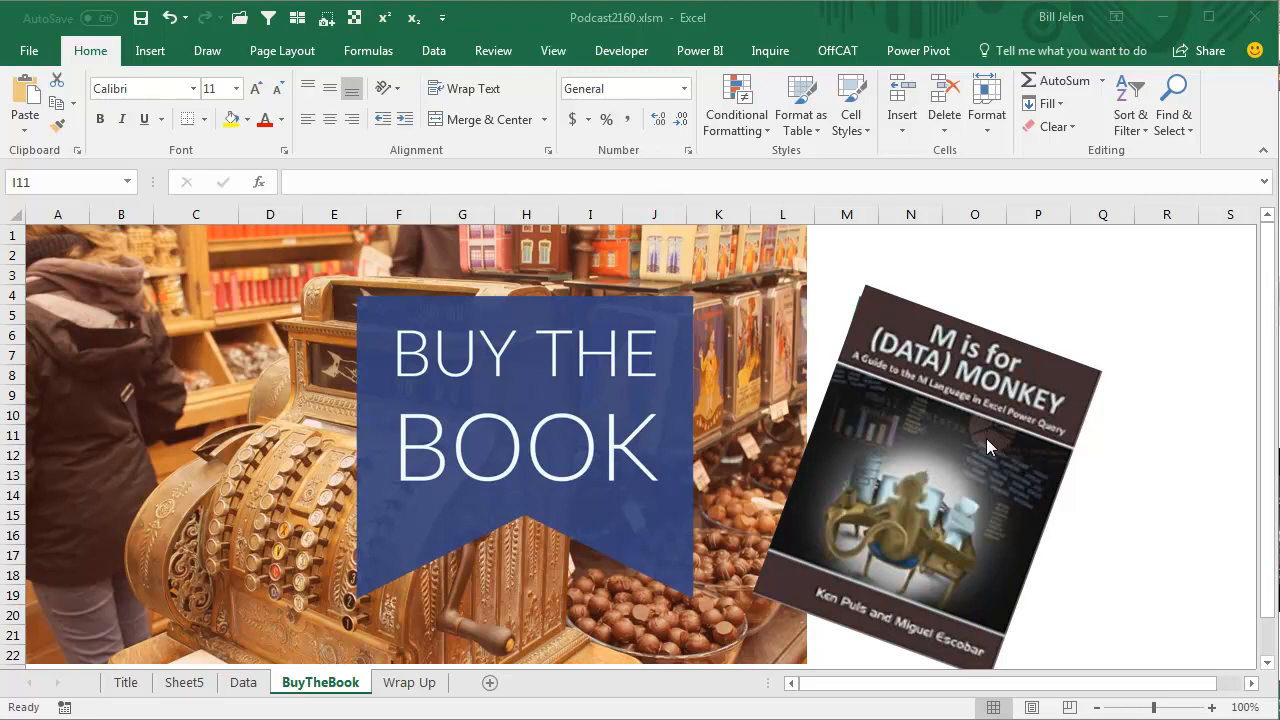
- Open the Wrap Up sheet to review the topics covered in the episode
{"action": "left_click", "coordinate": [408, 684]}
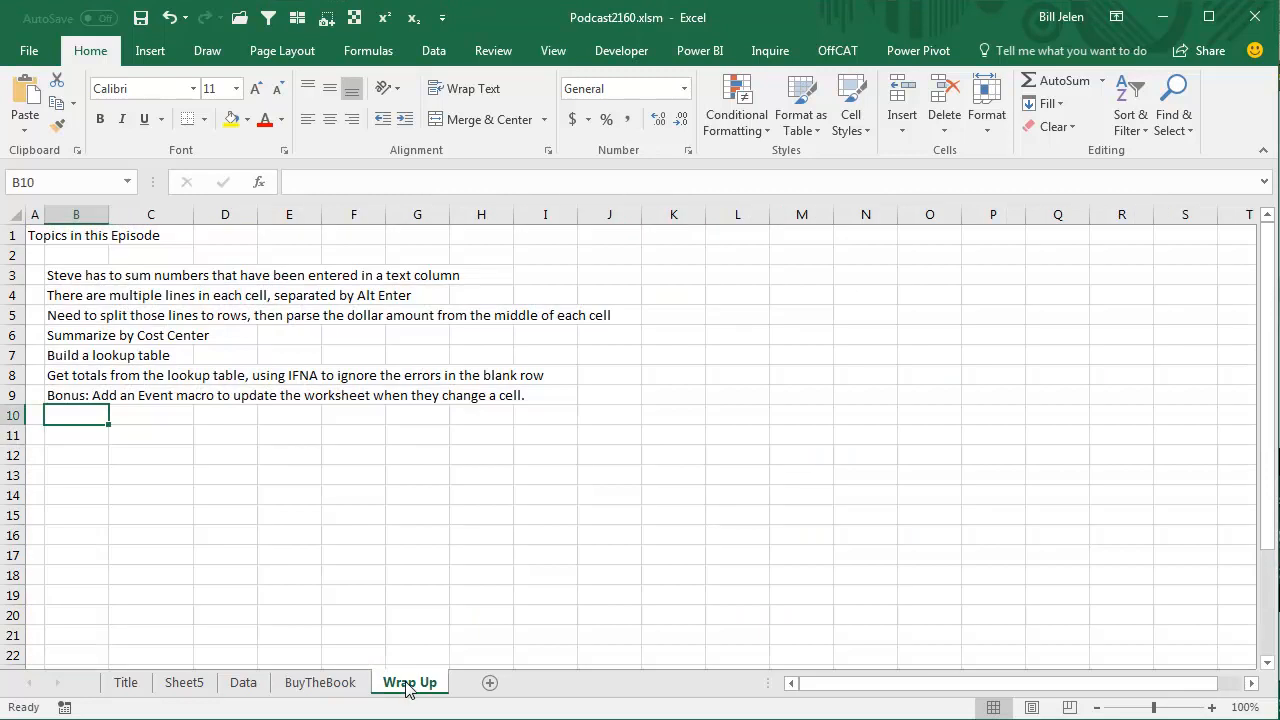